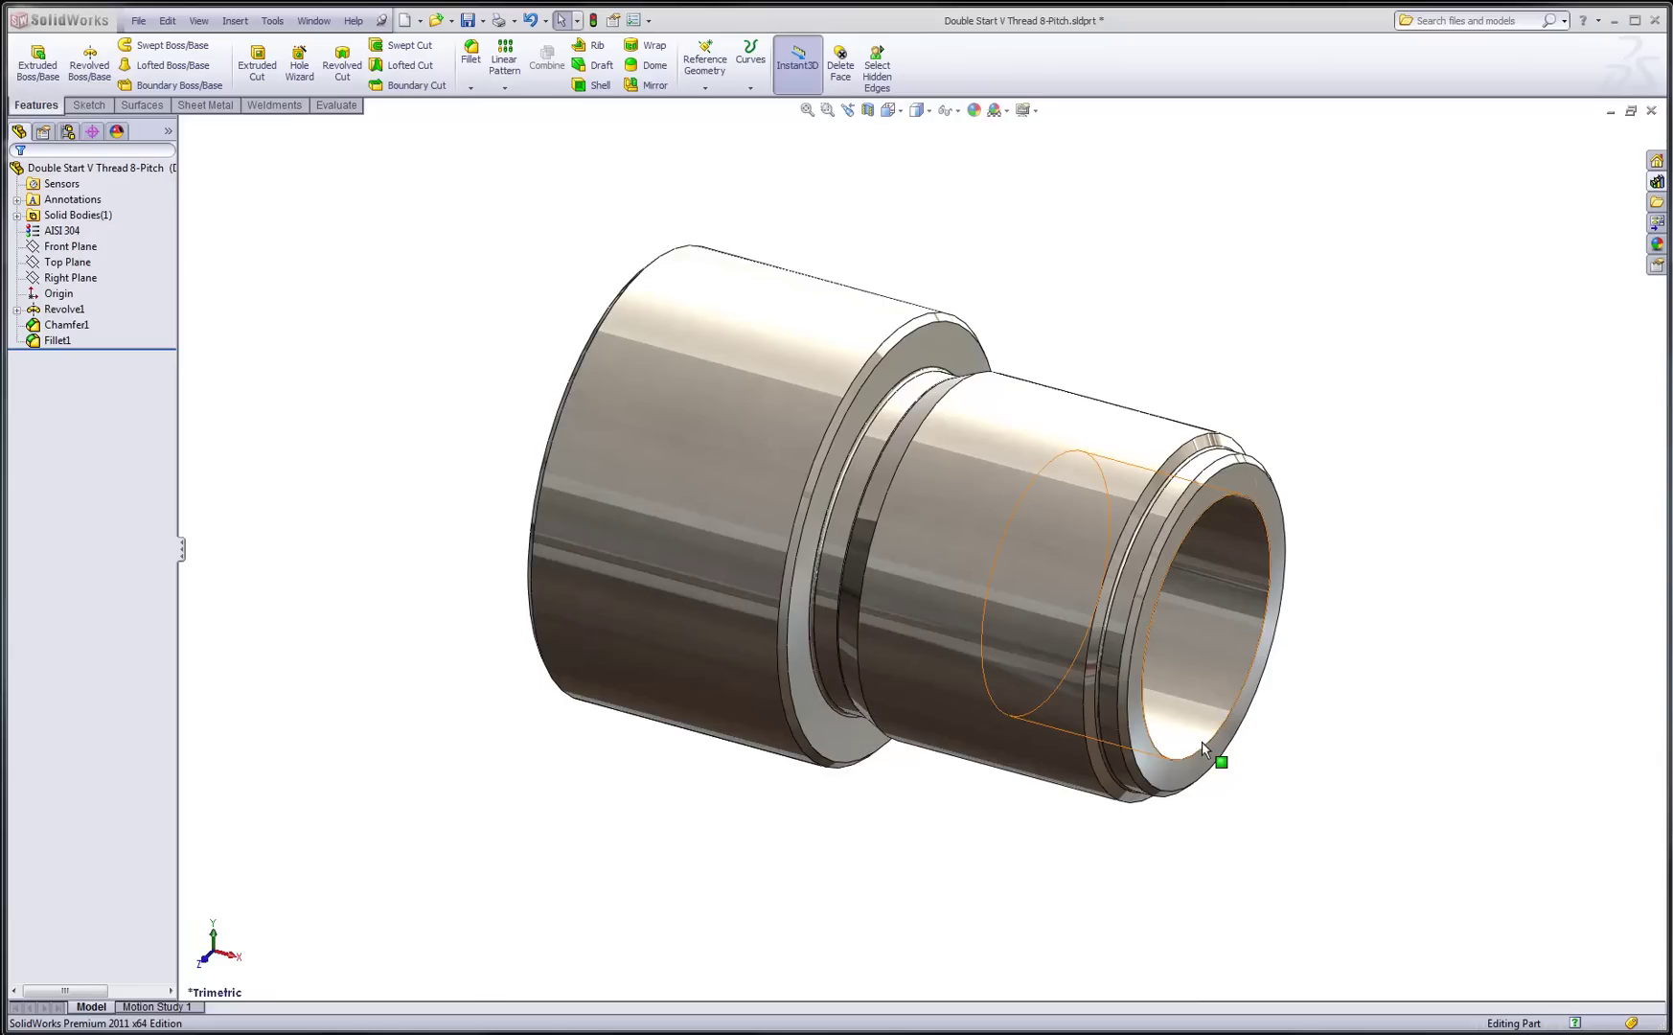
Turn the view normal to the Front Plane, fit the whole sleeve, and clear all selections
left_click(1177, 456)
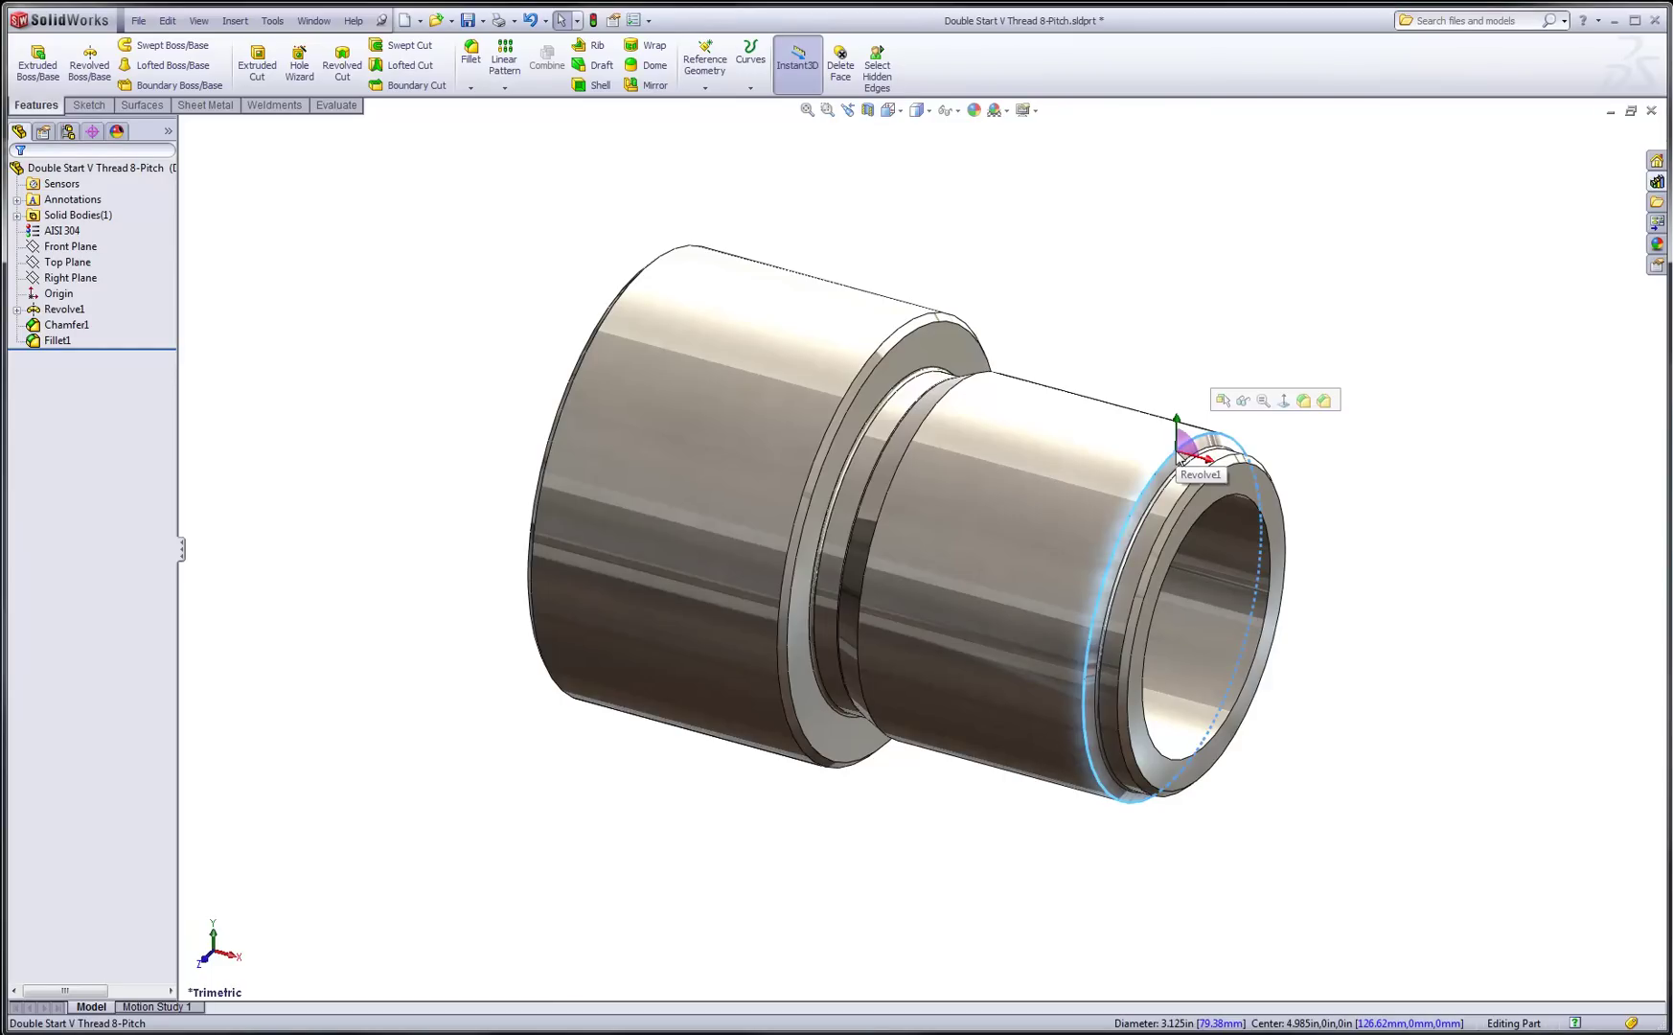
left_click(1150, 362)
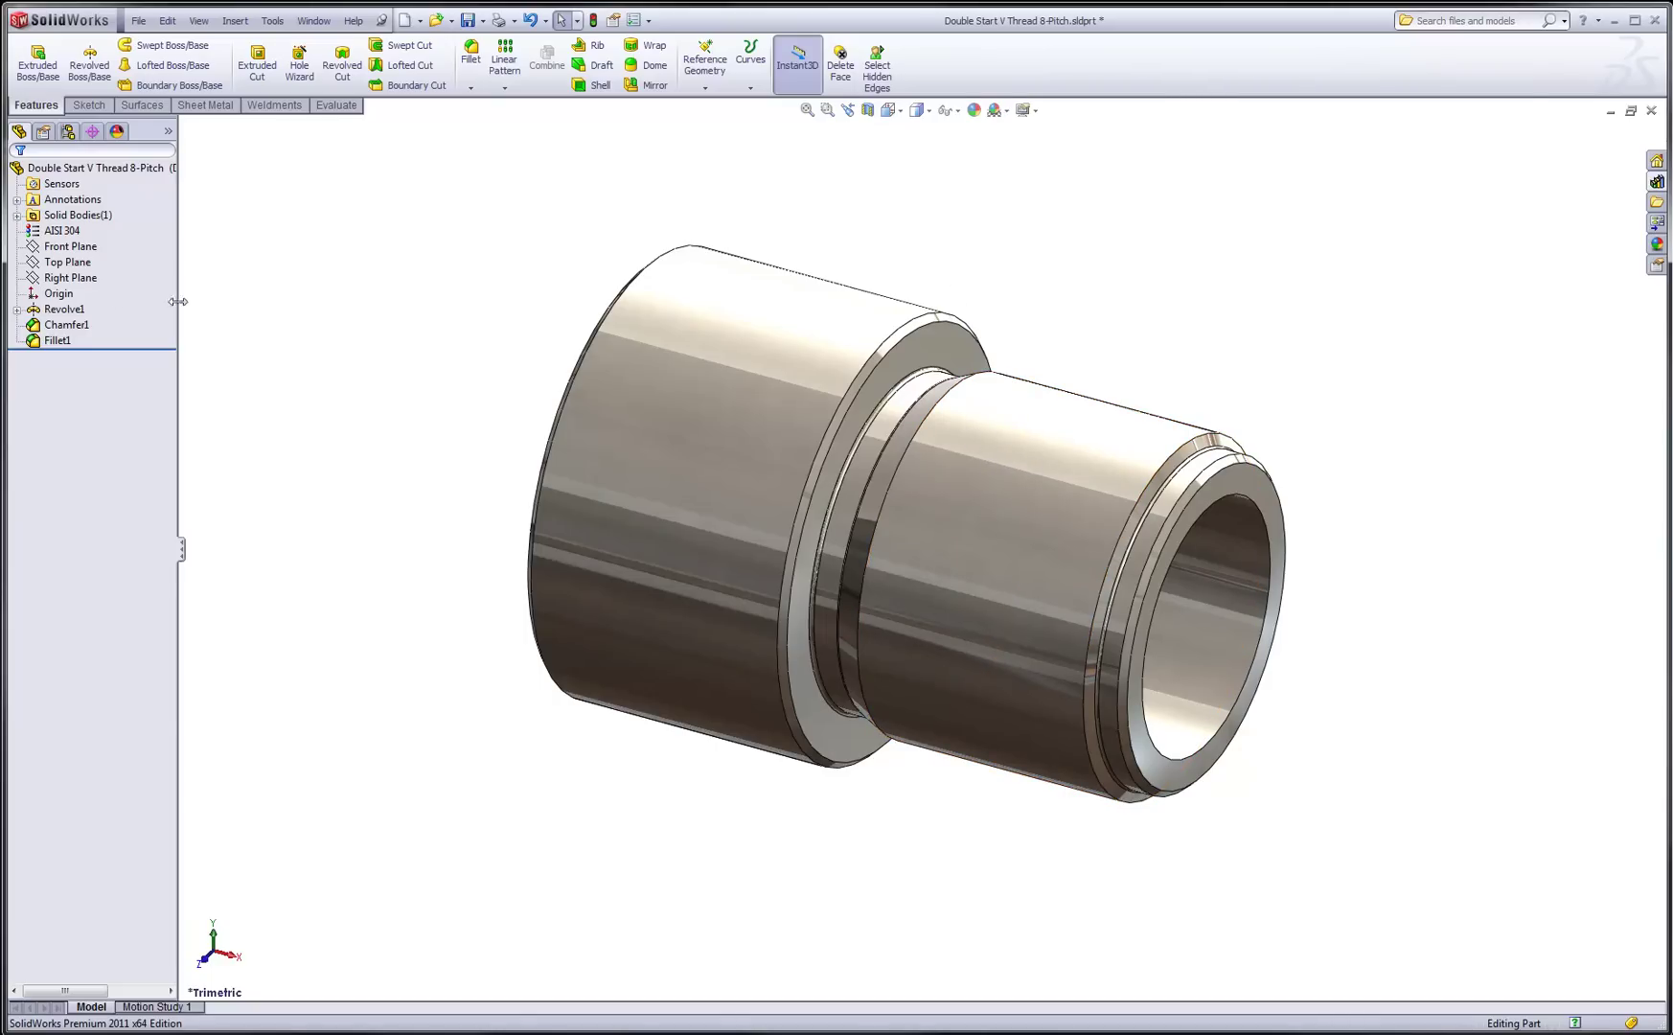
left_click(59, 247)
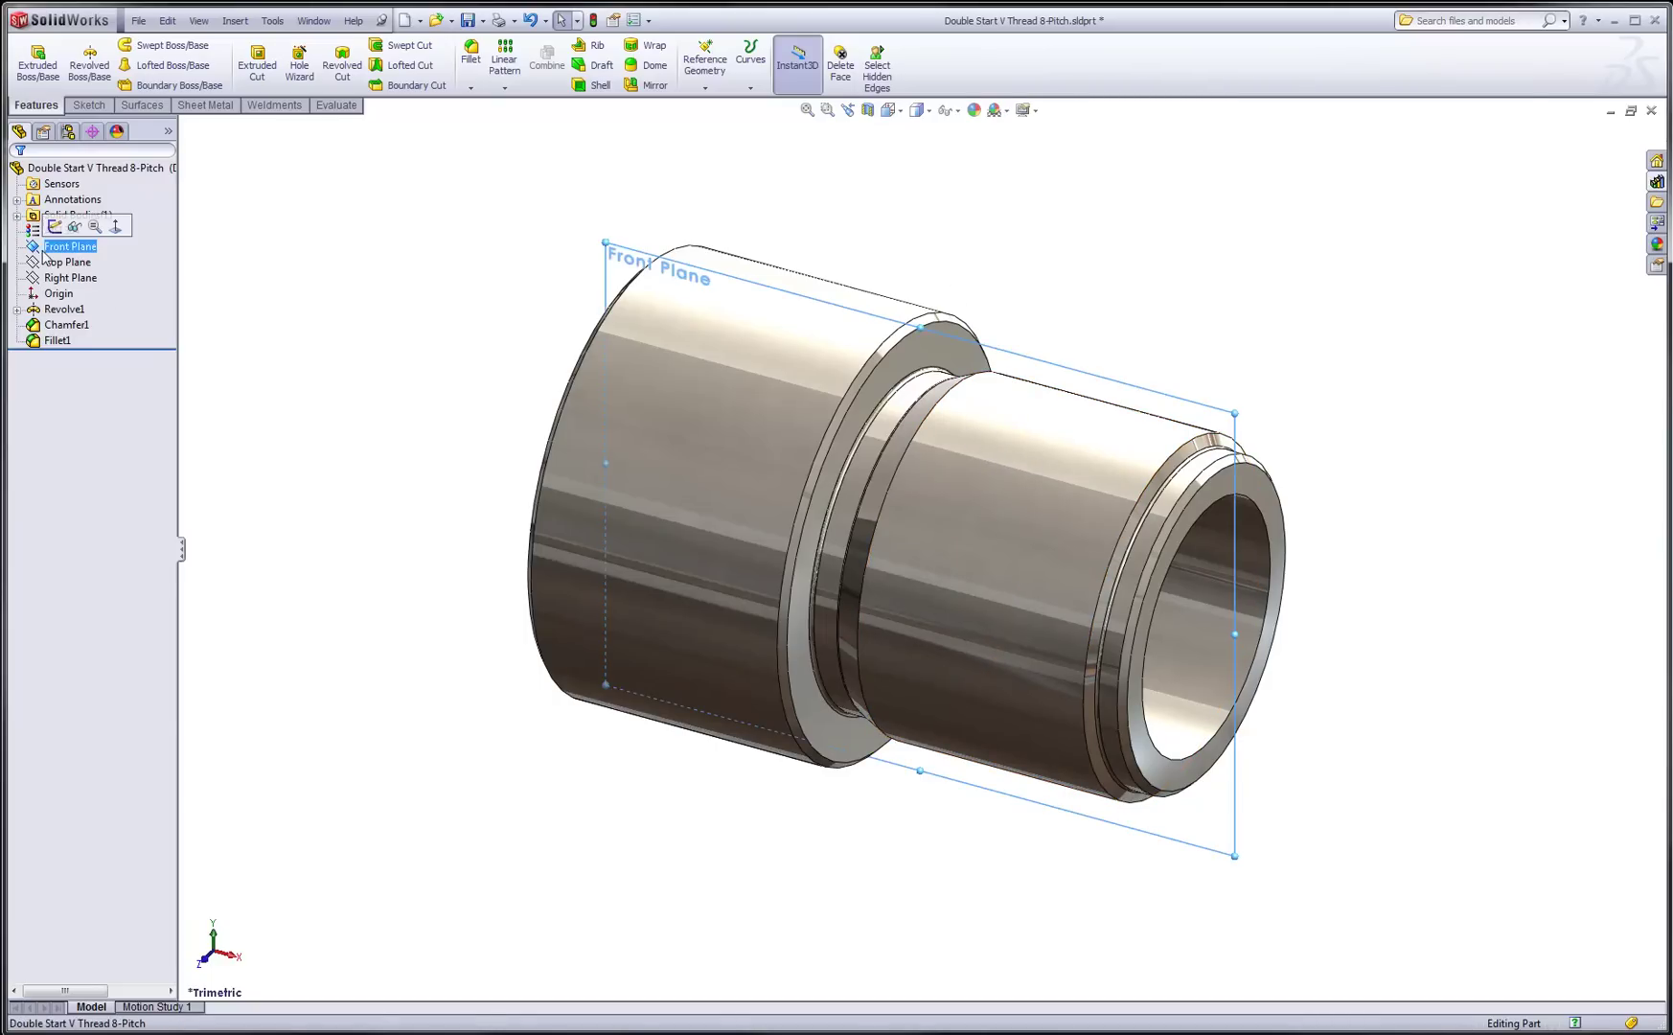
left_click(123, 230)
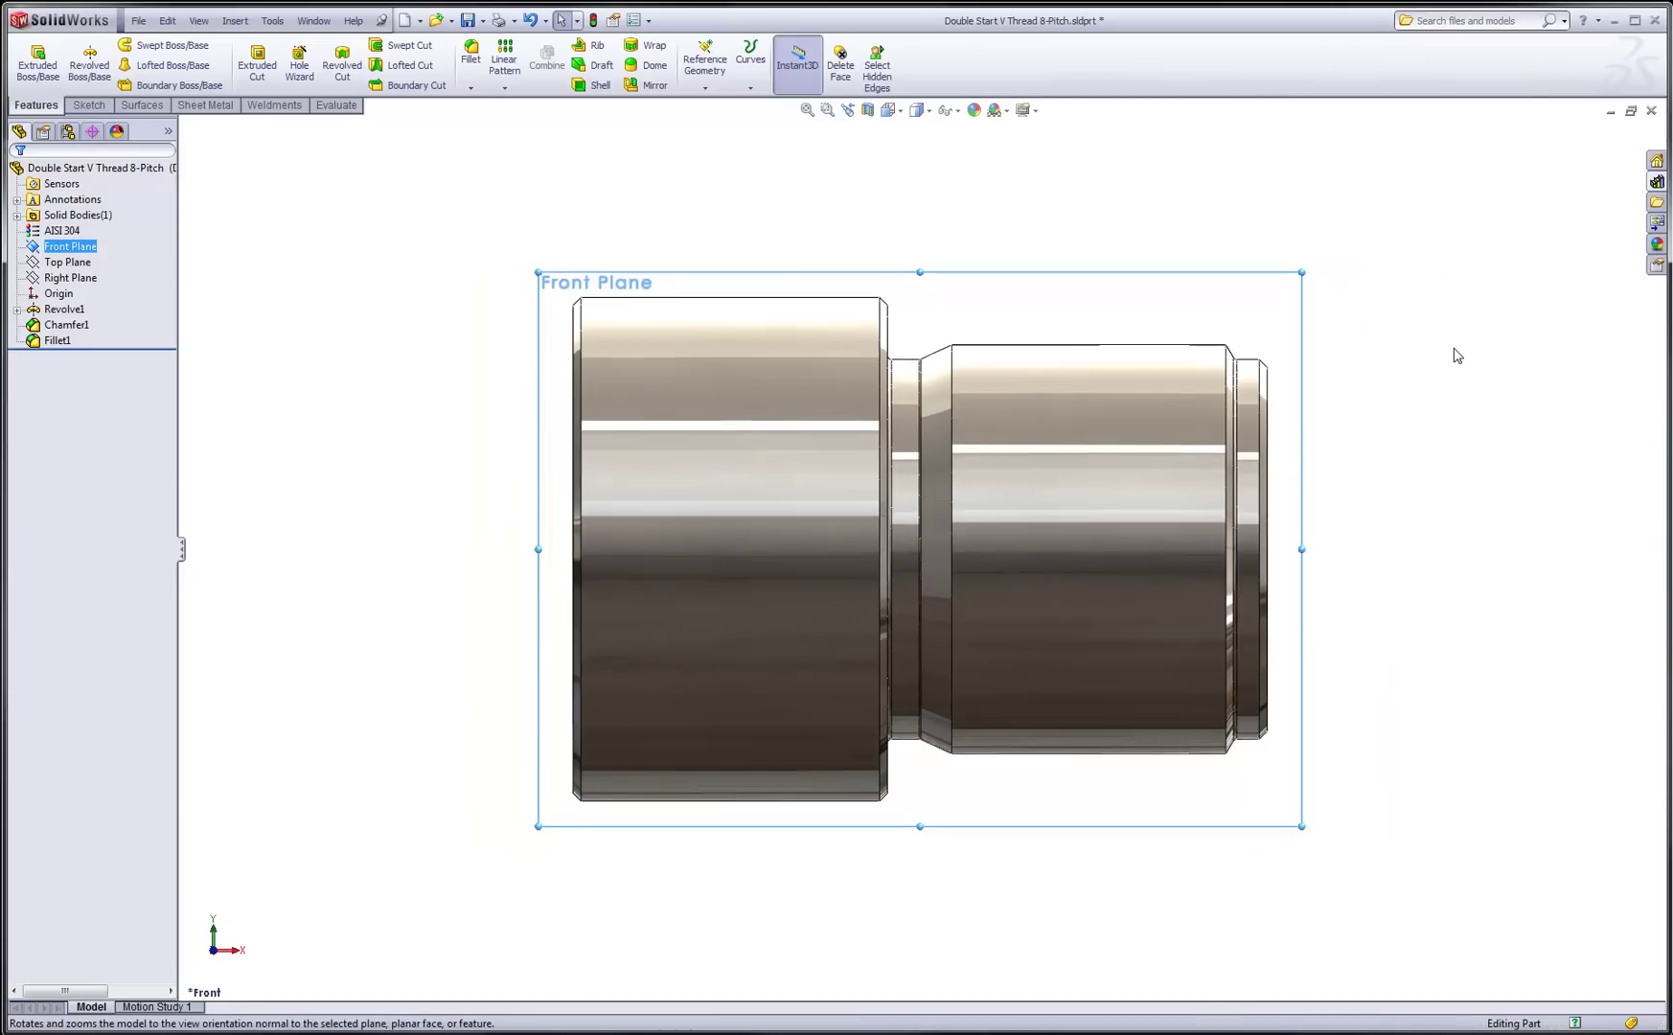
scroll(1449, 356, "down", 3)
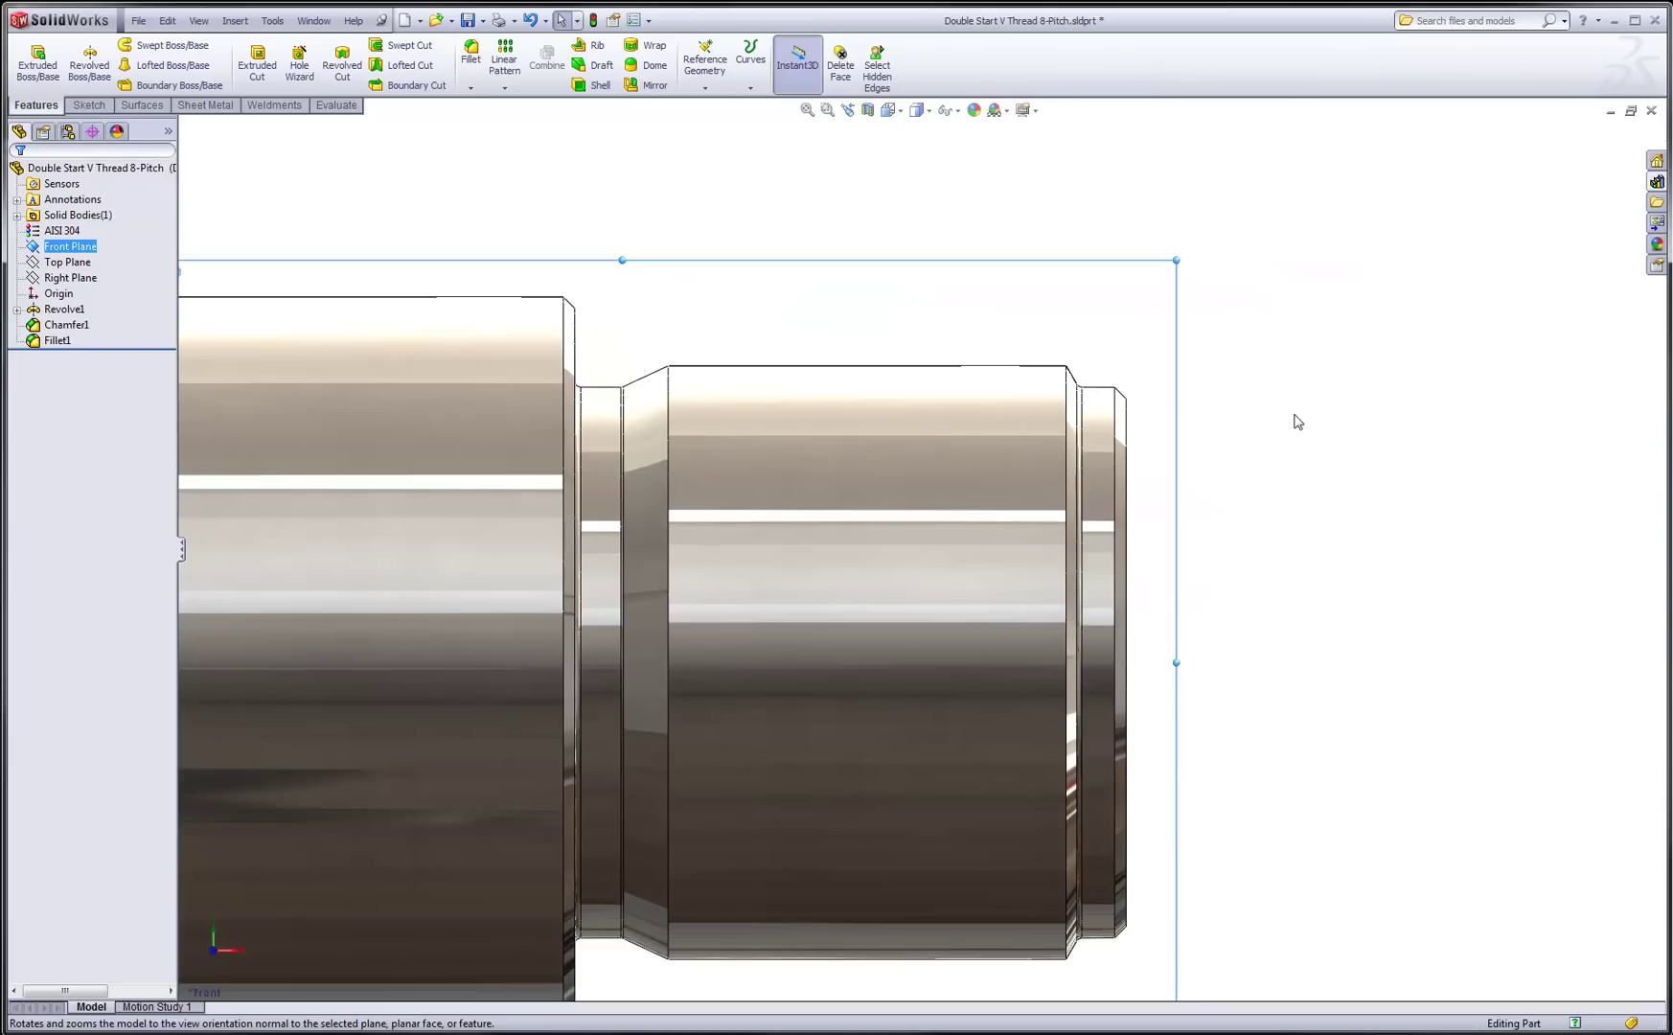
key("z")
left_click(1334, 580)
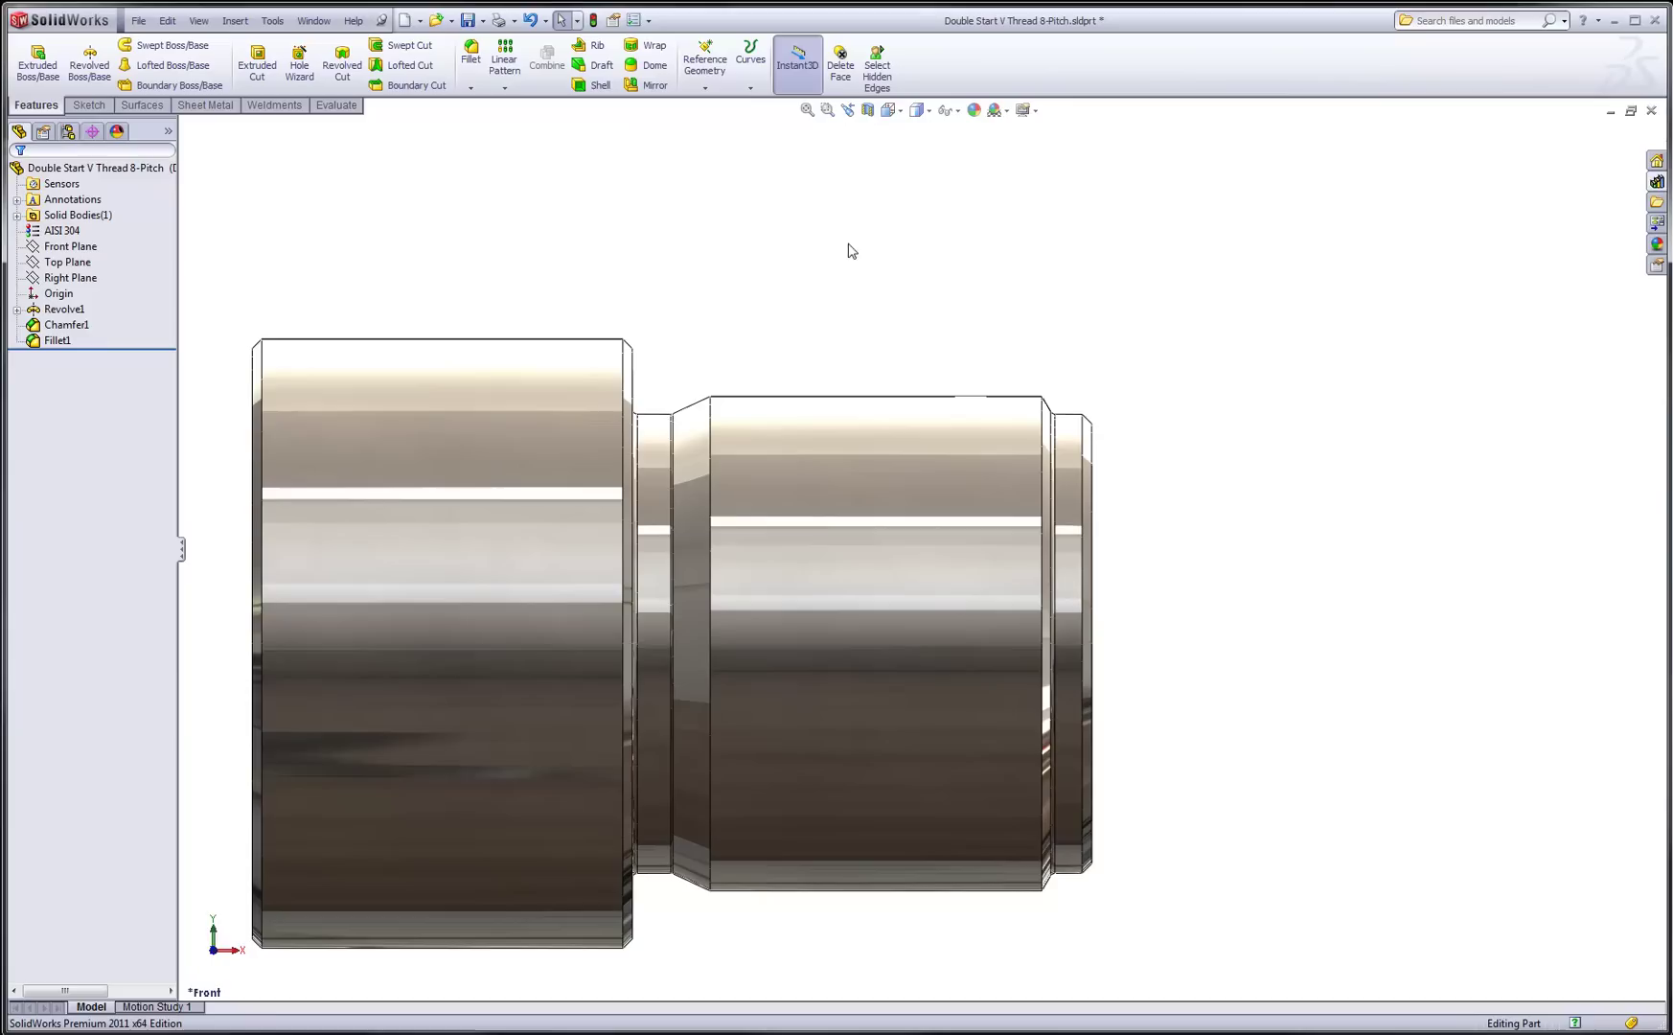
Create reference axis Axis1 from the sleeve's large cylindrical face, then select the Front Plane
left_click(707, 89)
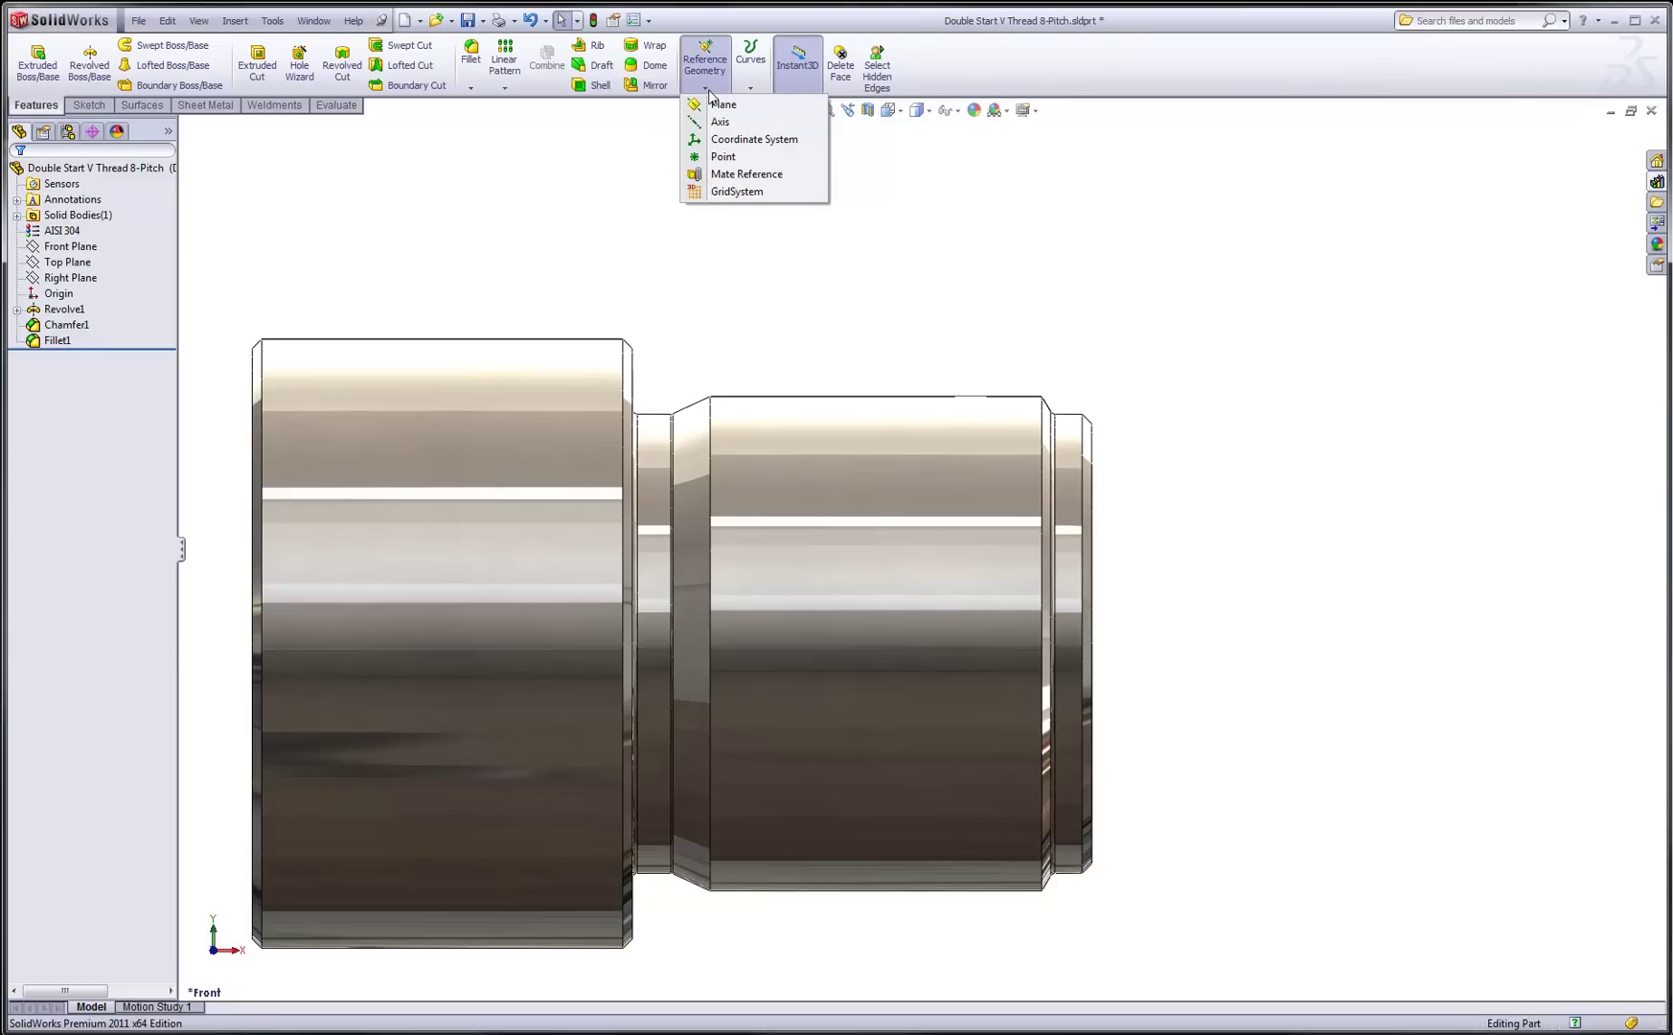
left_click(720, 121)
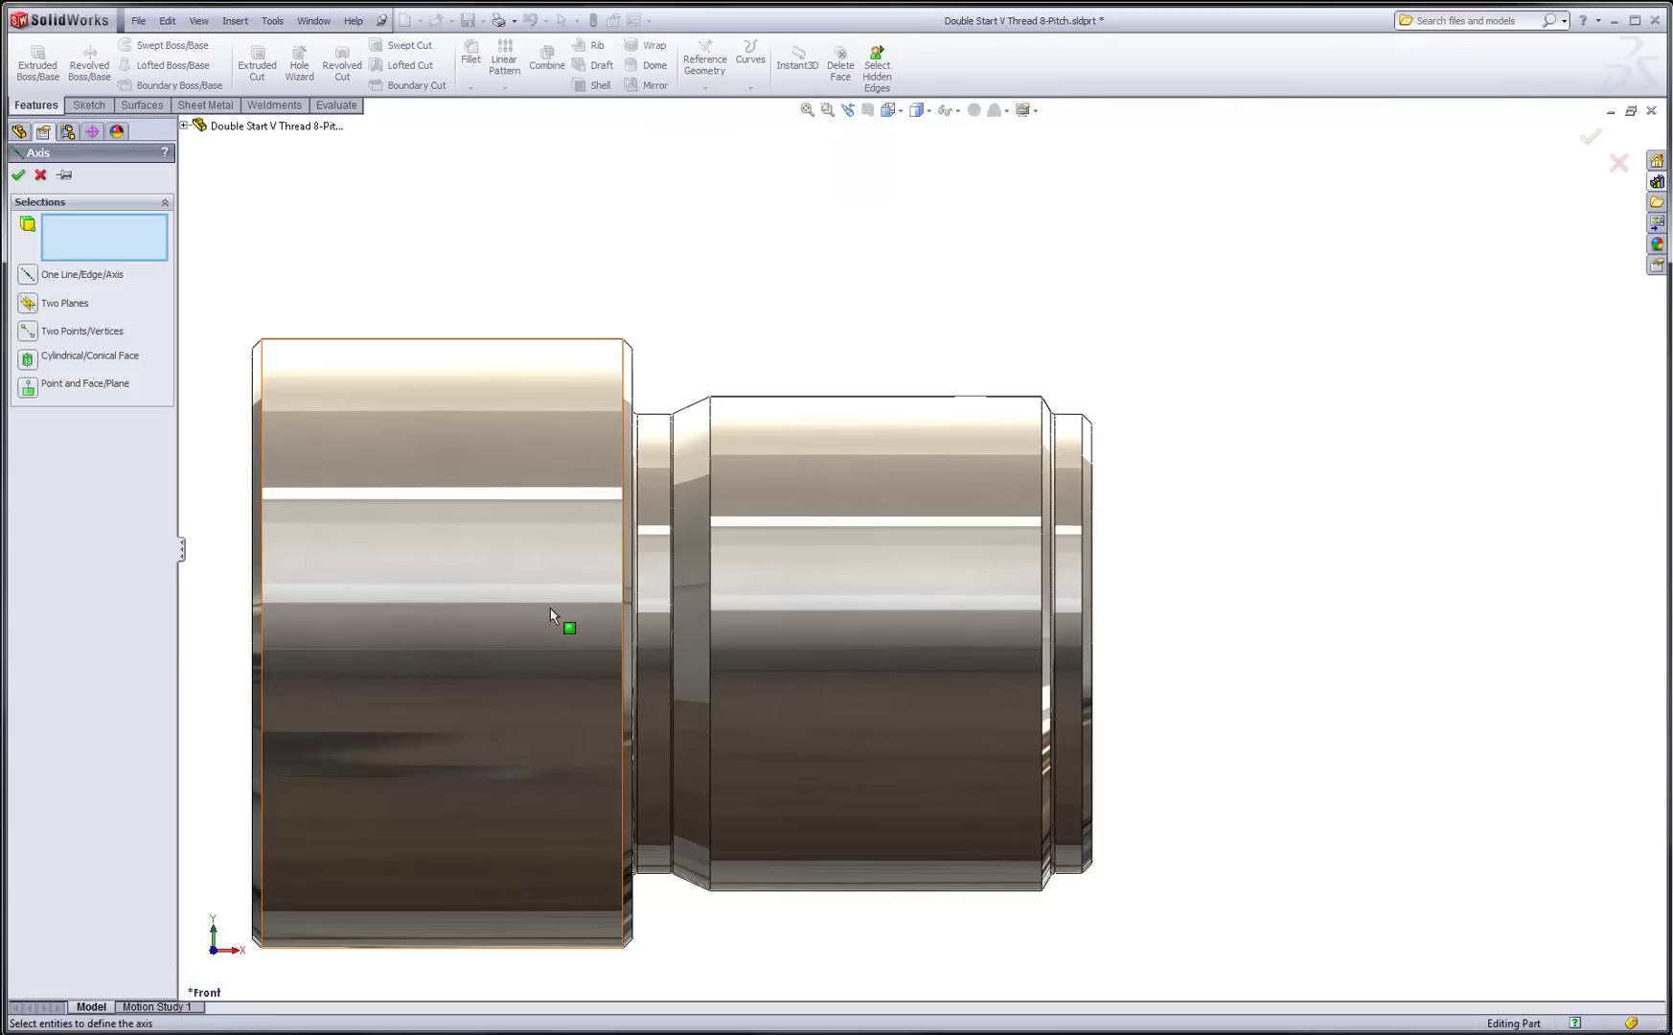
left_click(519, 649)
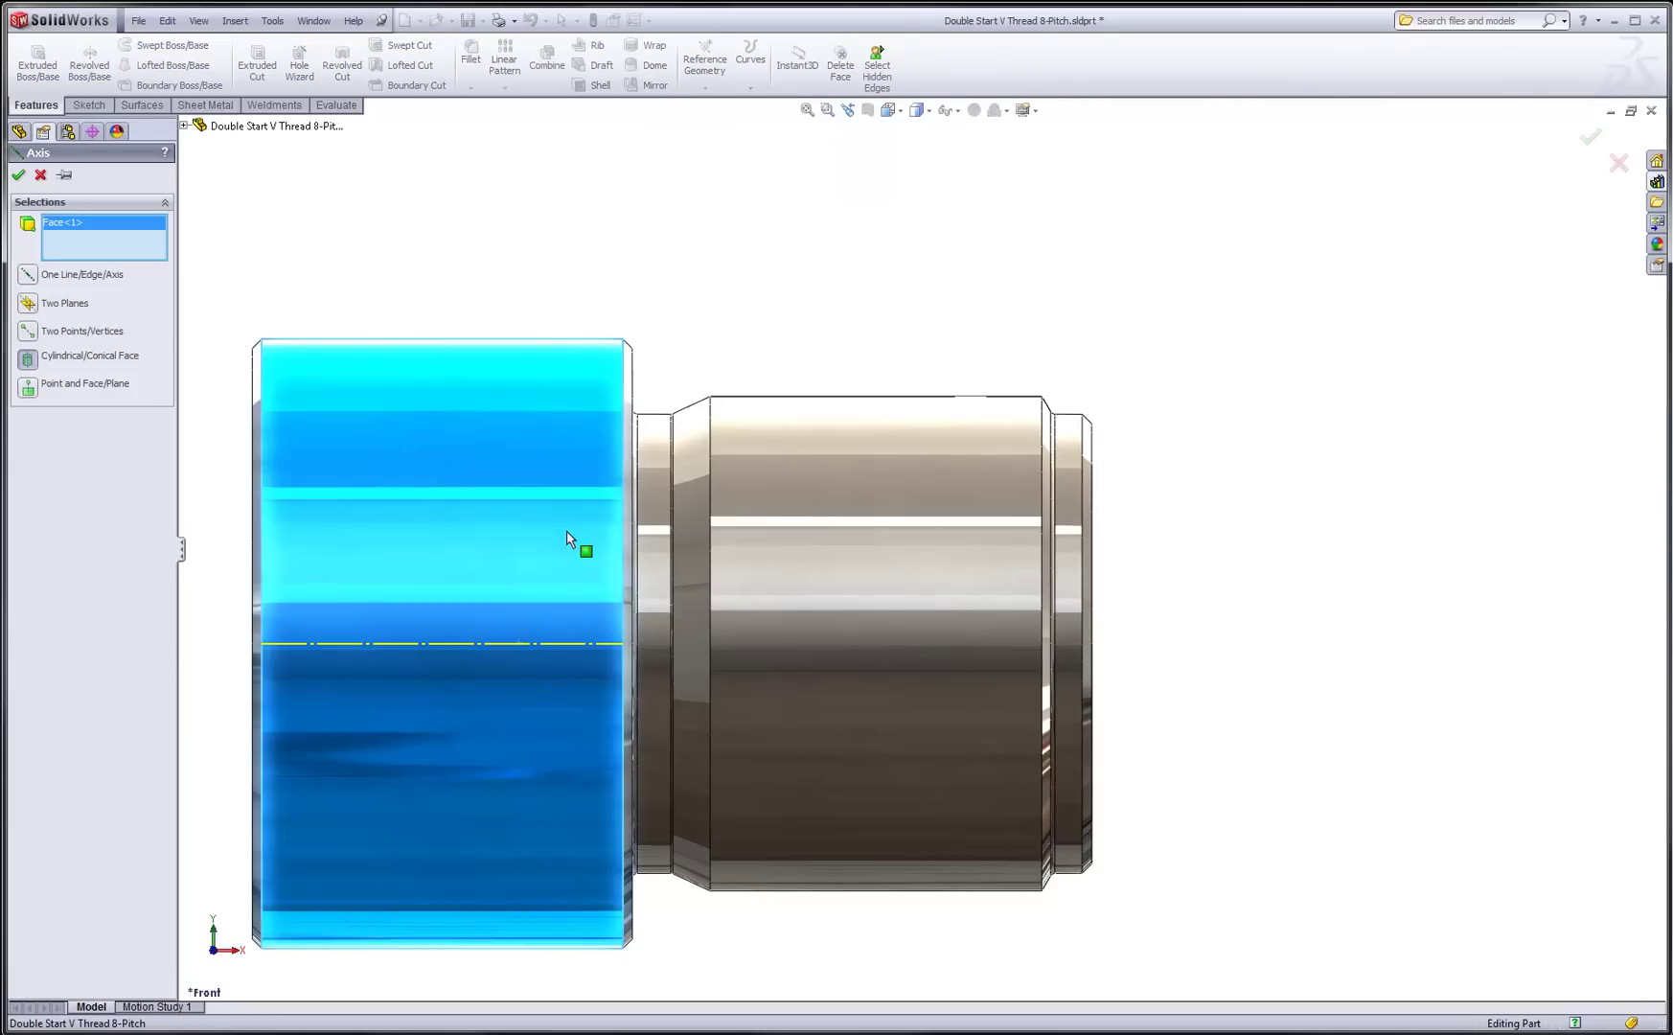
left_click(18, 175)
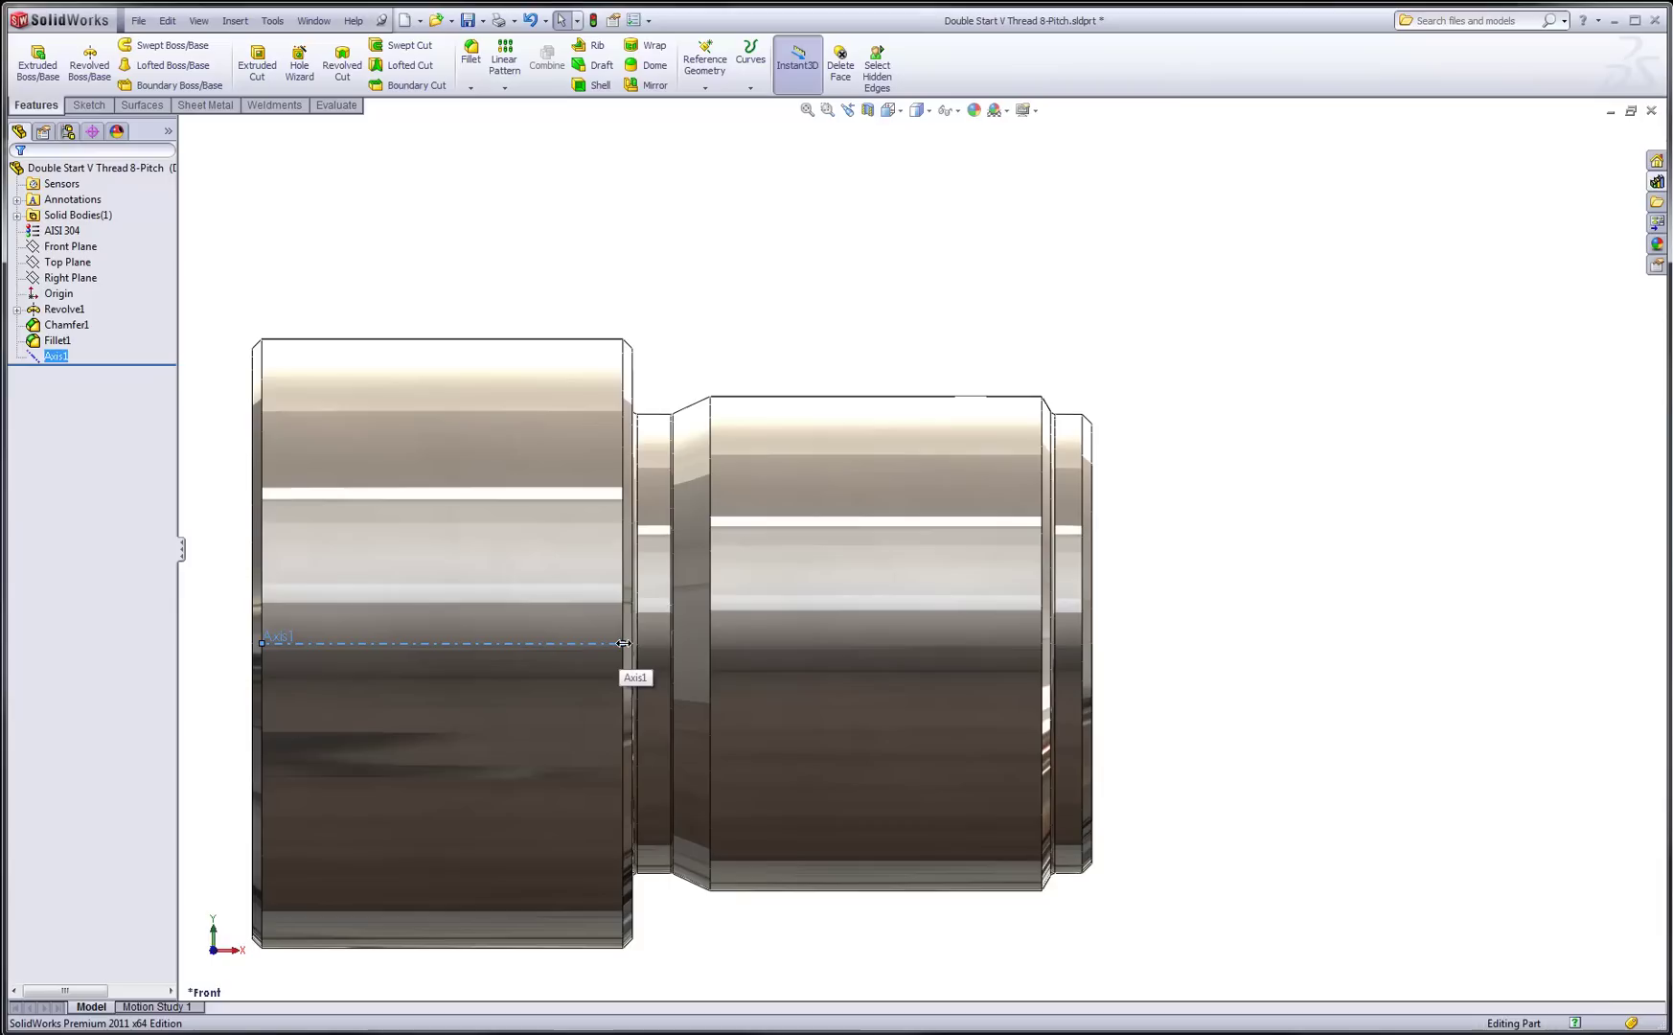
left_click(808, 251)
left_click(60, 249)
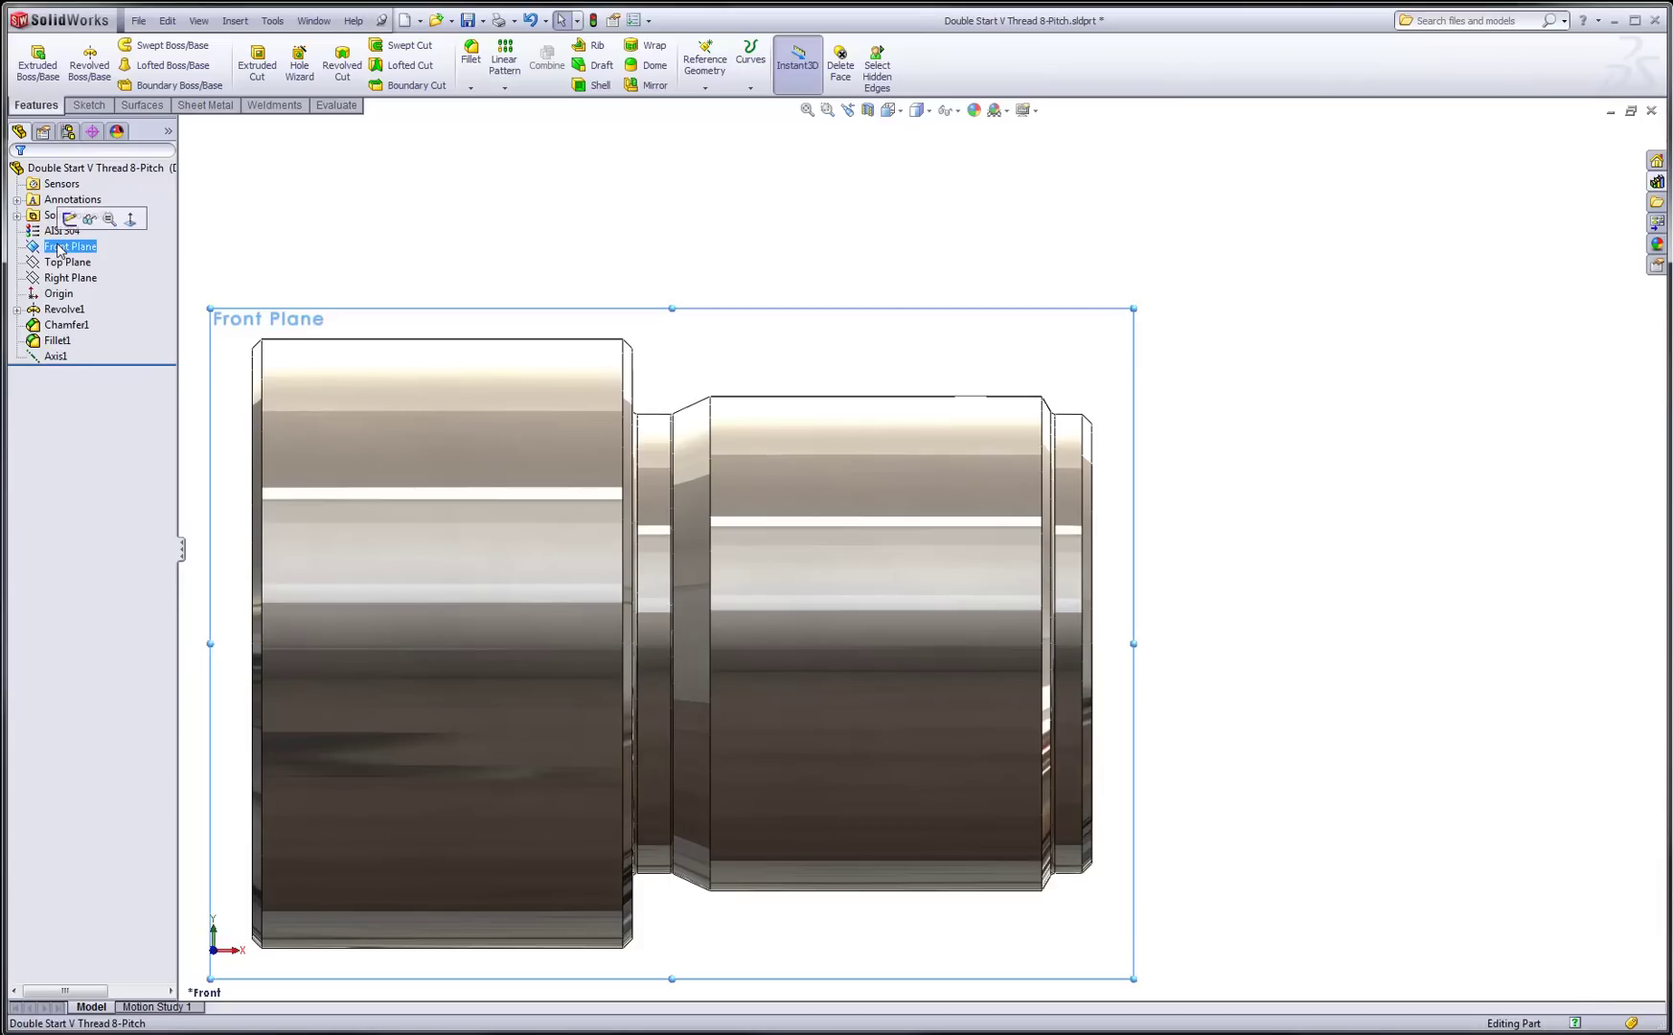
Browse the Design Library to Thread Profiles › V-THD to list the V 4–V 16 PITCH profiles
left_click(1657, 182)
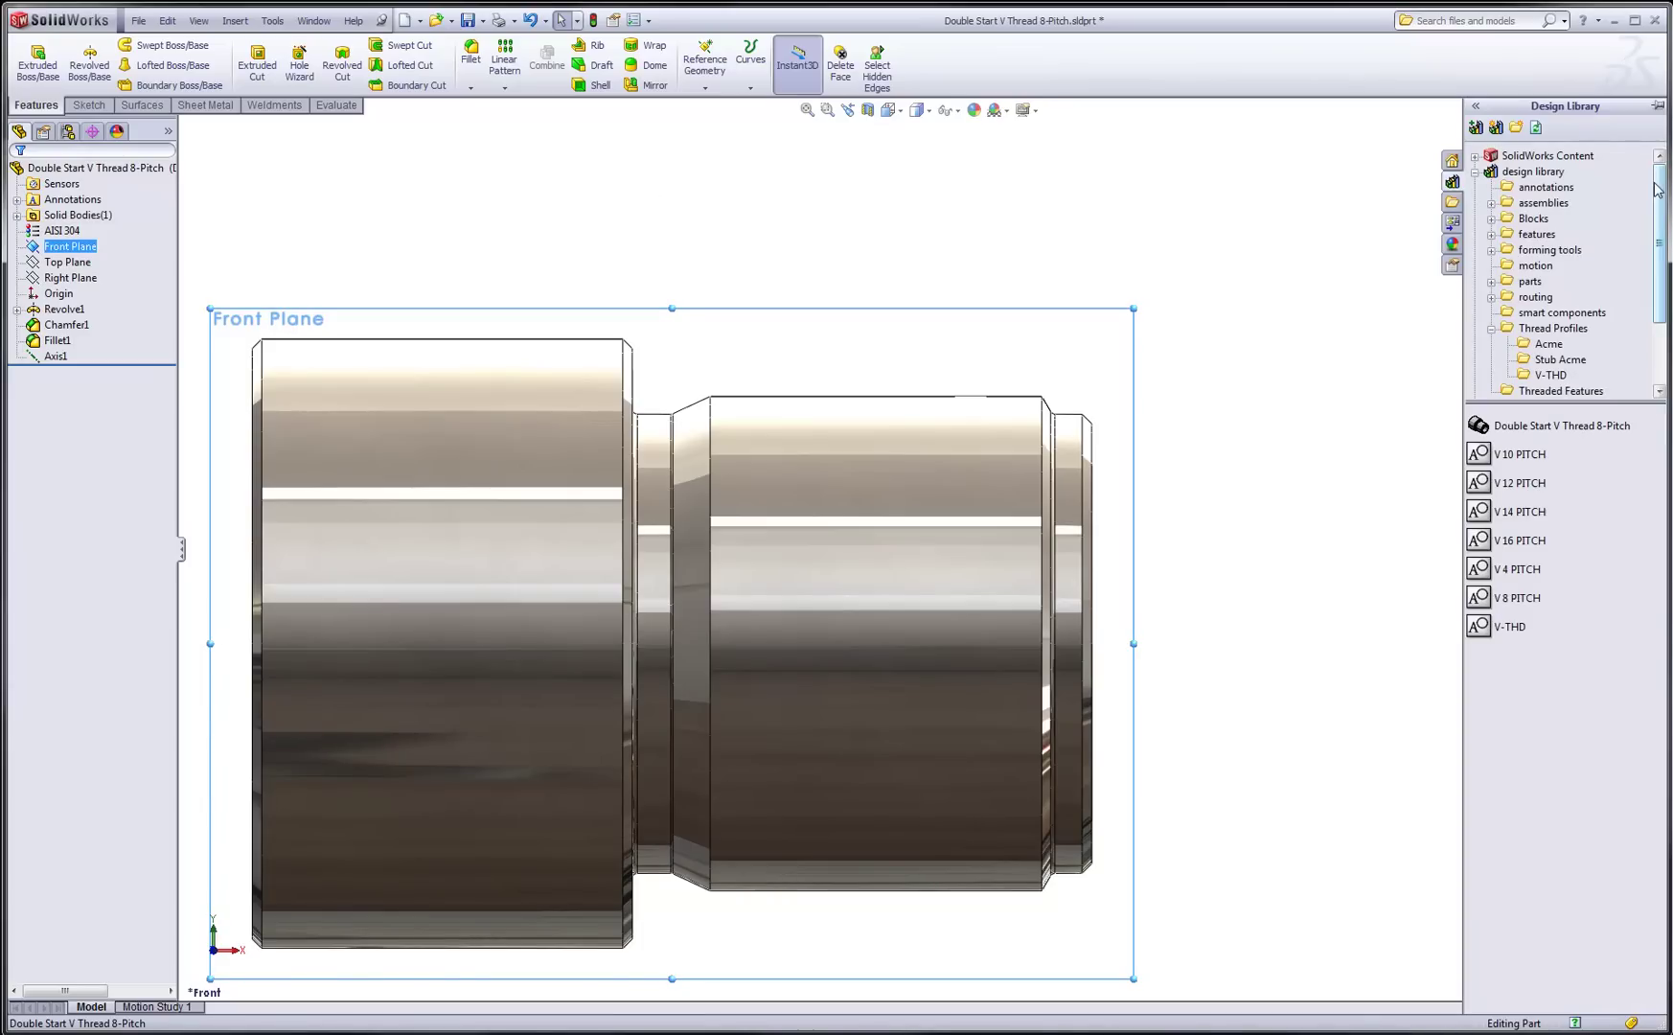
left_click(1513, 334)
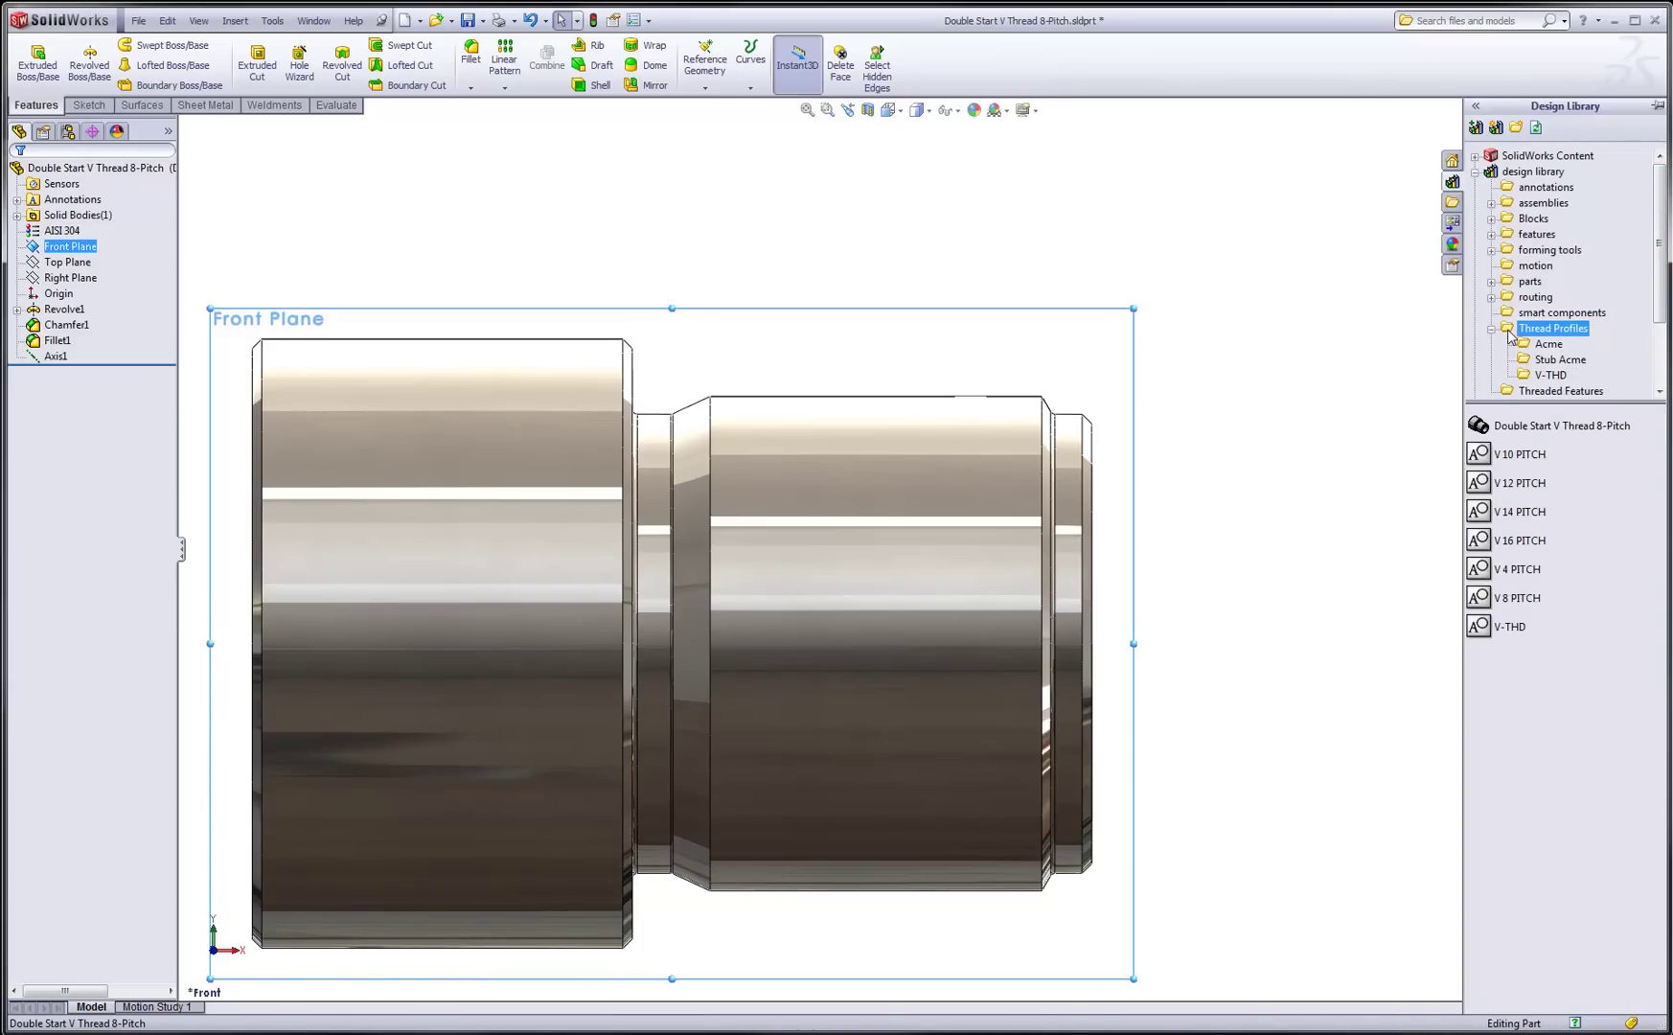
left_click(1530, 378)
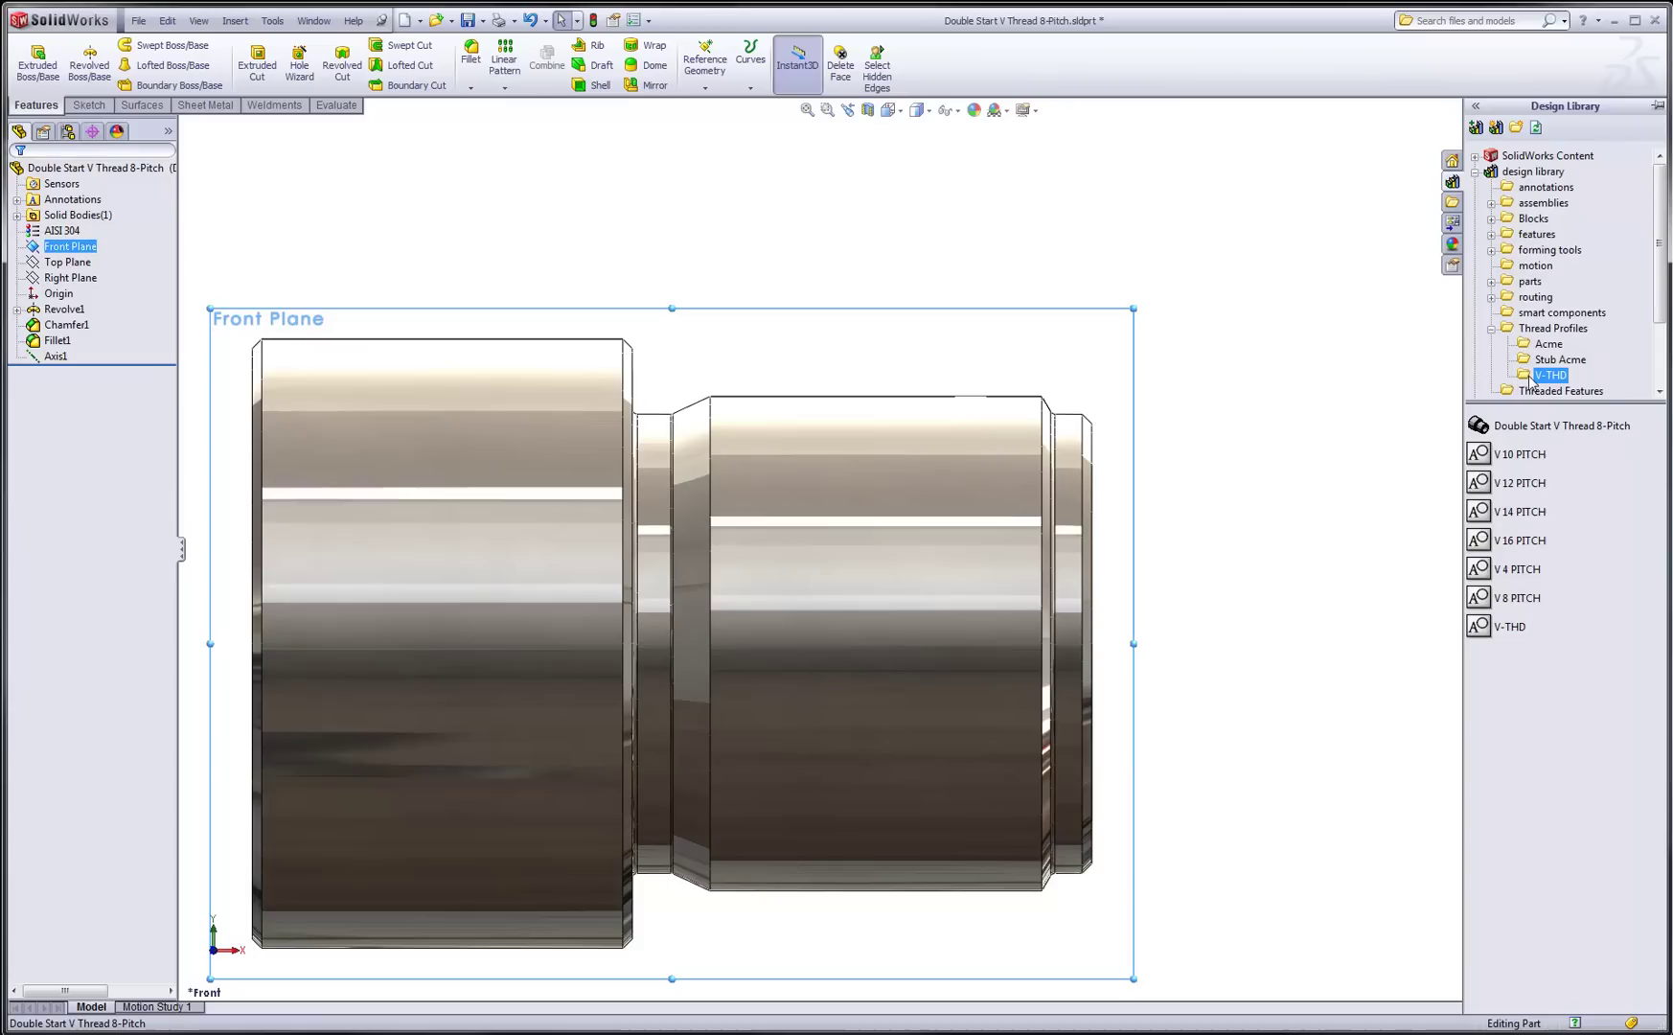
mouse_move(1486, 598)
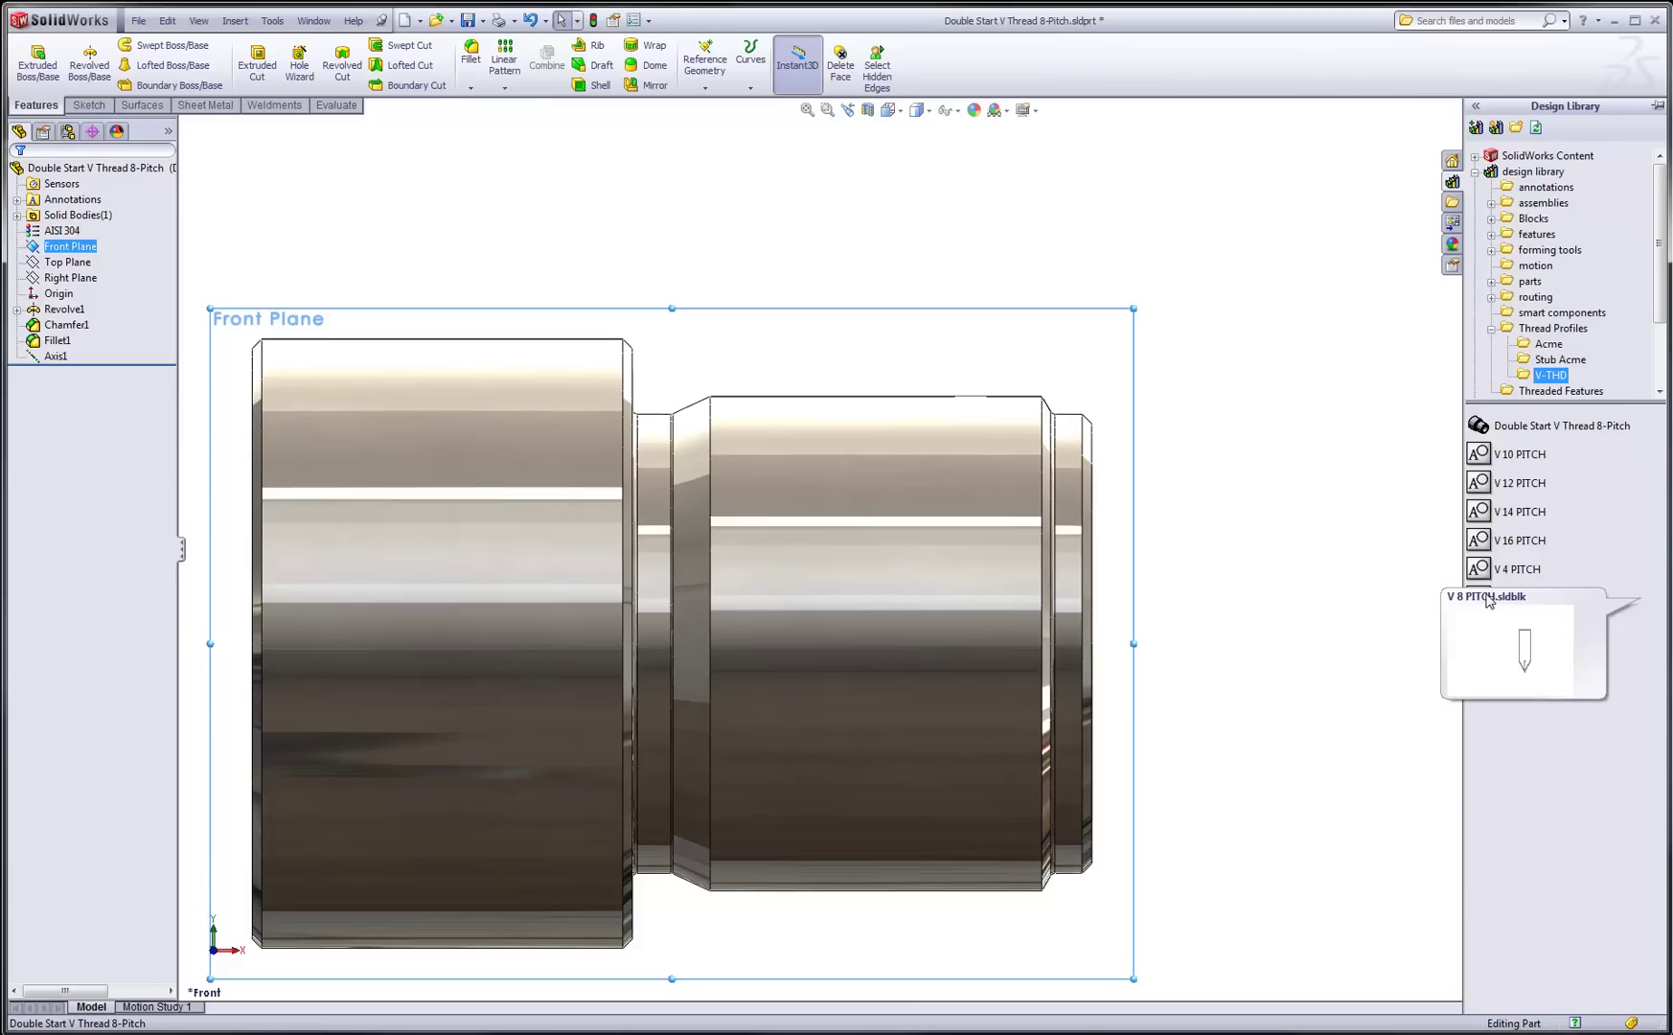
Drop the V 8 PITCH profile onto the Front Plane with its tip at the middle cylinder's top-right corner
left_click_drag(1489, 601, 1102, 383)
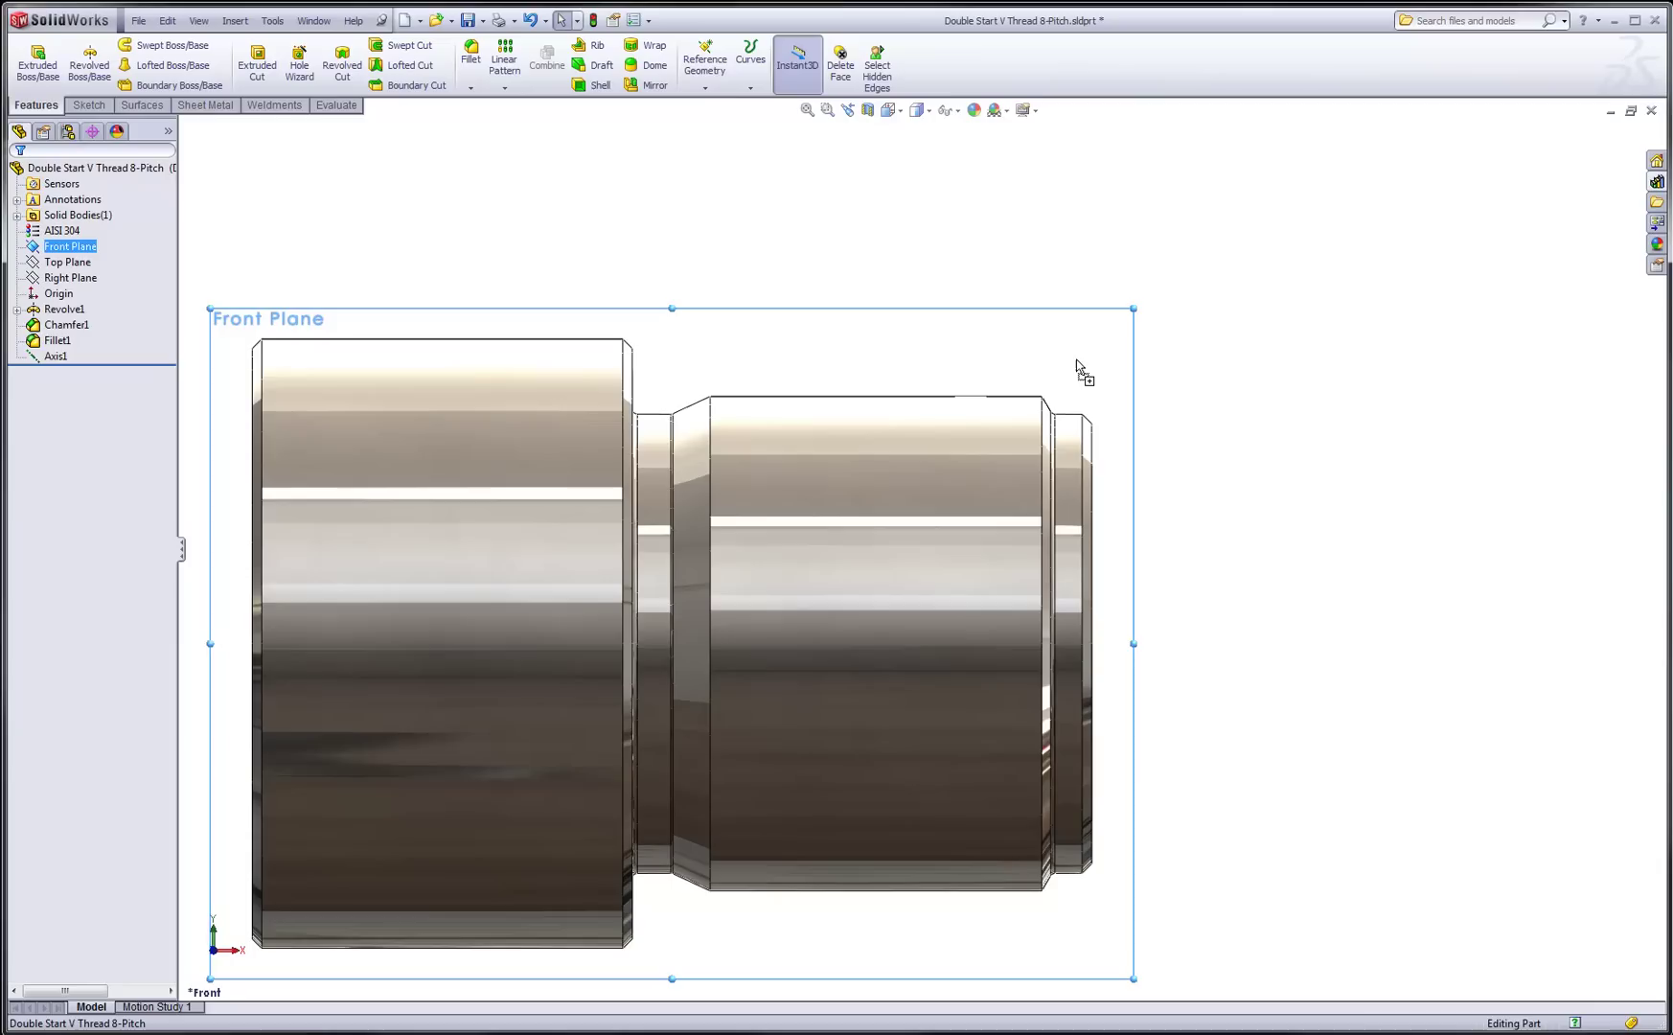
left_click_drag(1076, 359, 1077, 359)
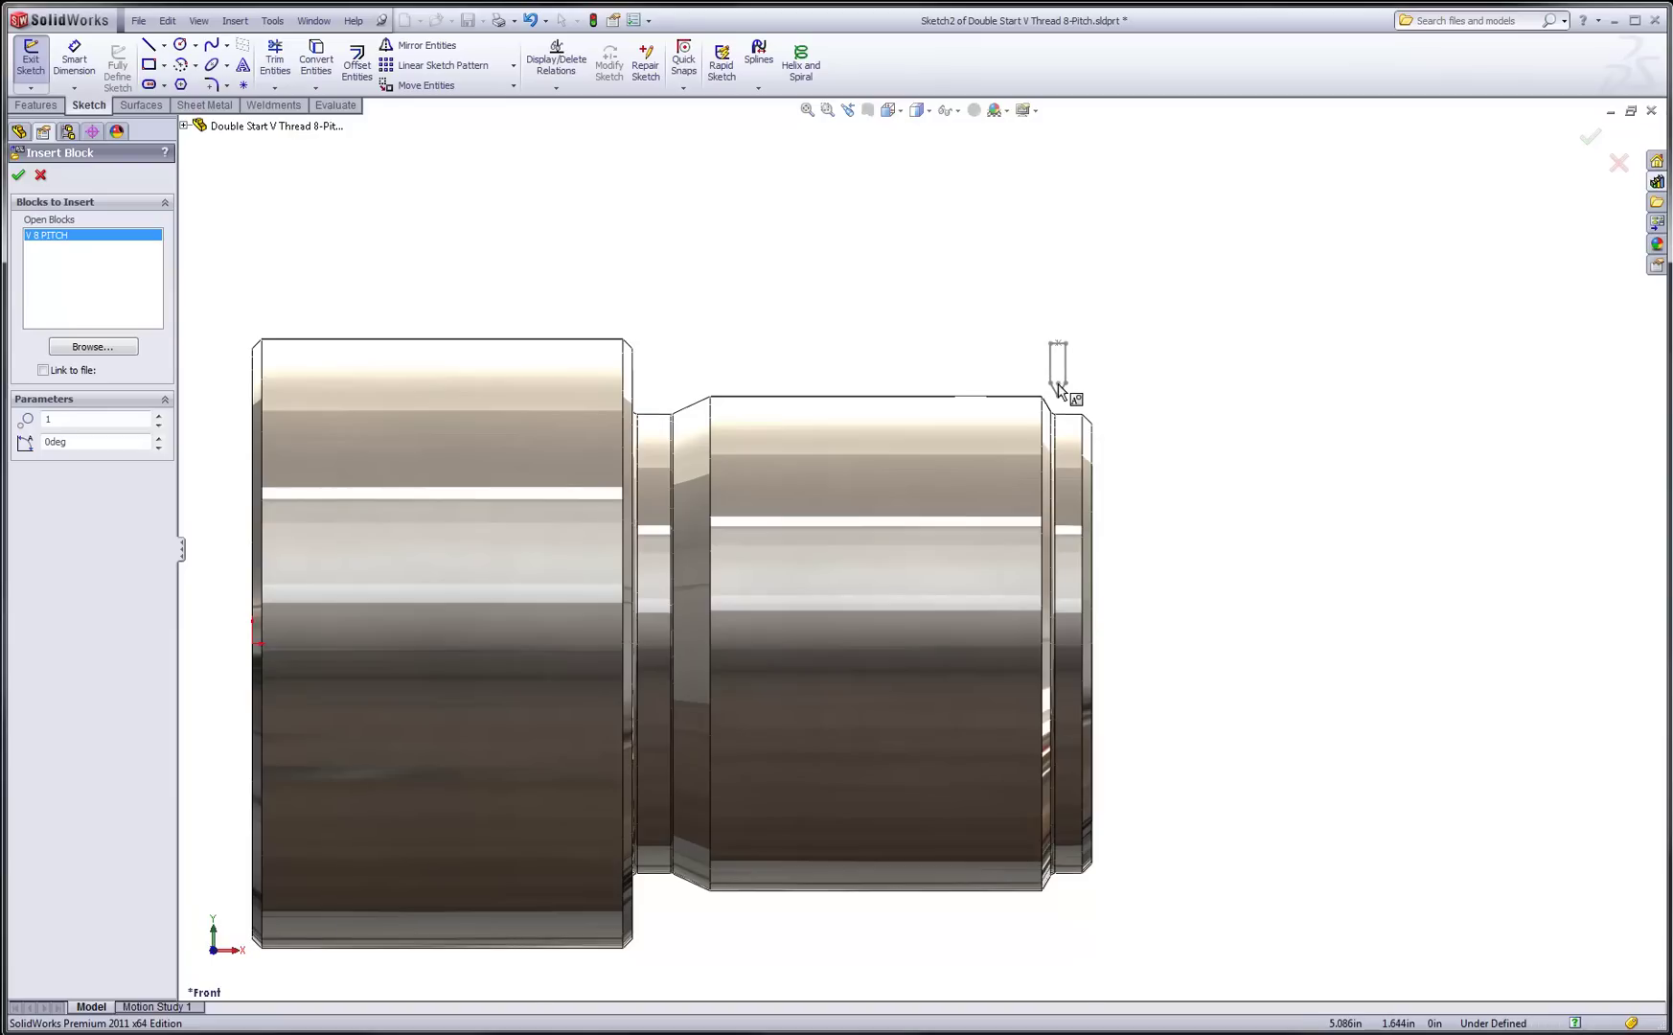
scroll(1058, 388, "down", 1)
scroll(1058, 388, "down", 2)
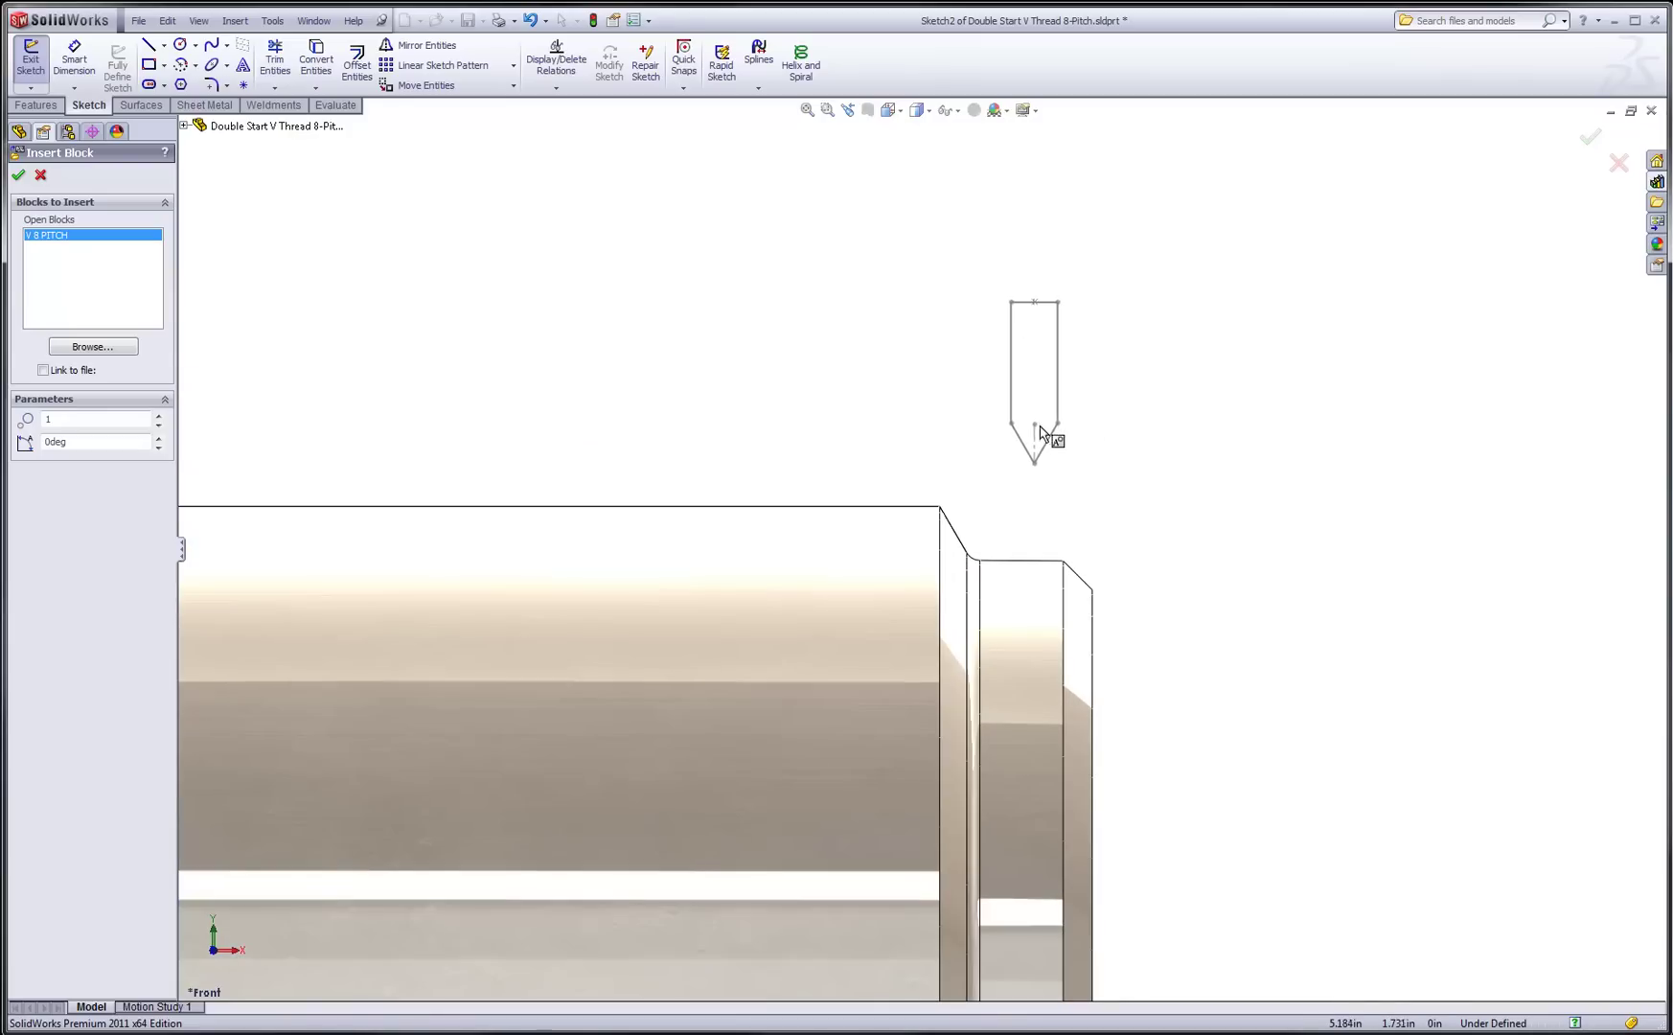
scroll(1006, 460, "down", 1)
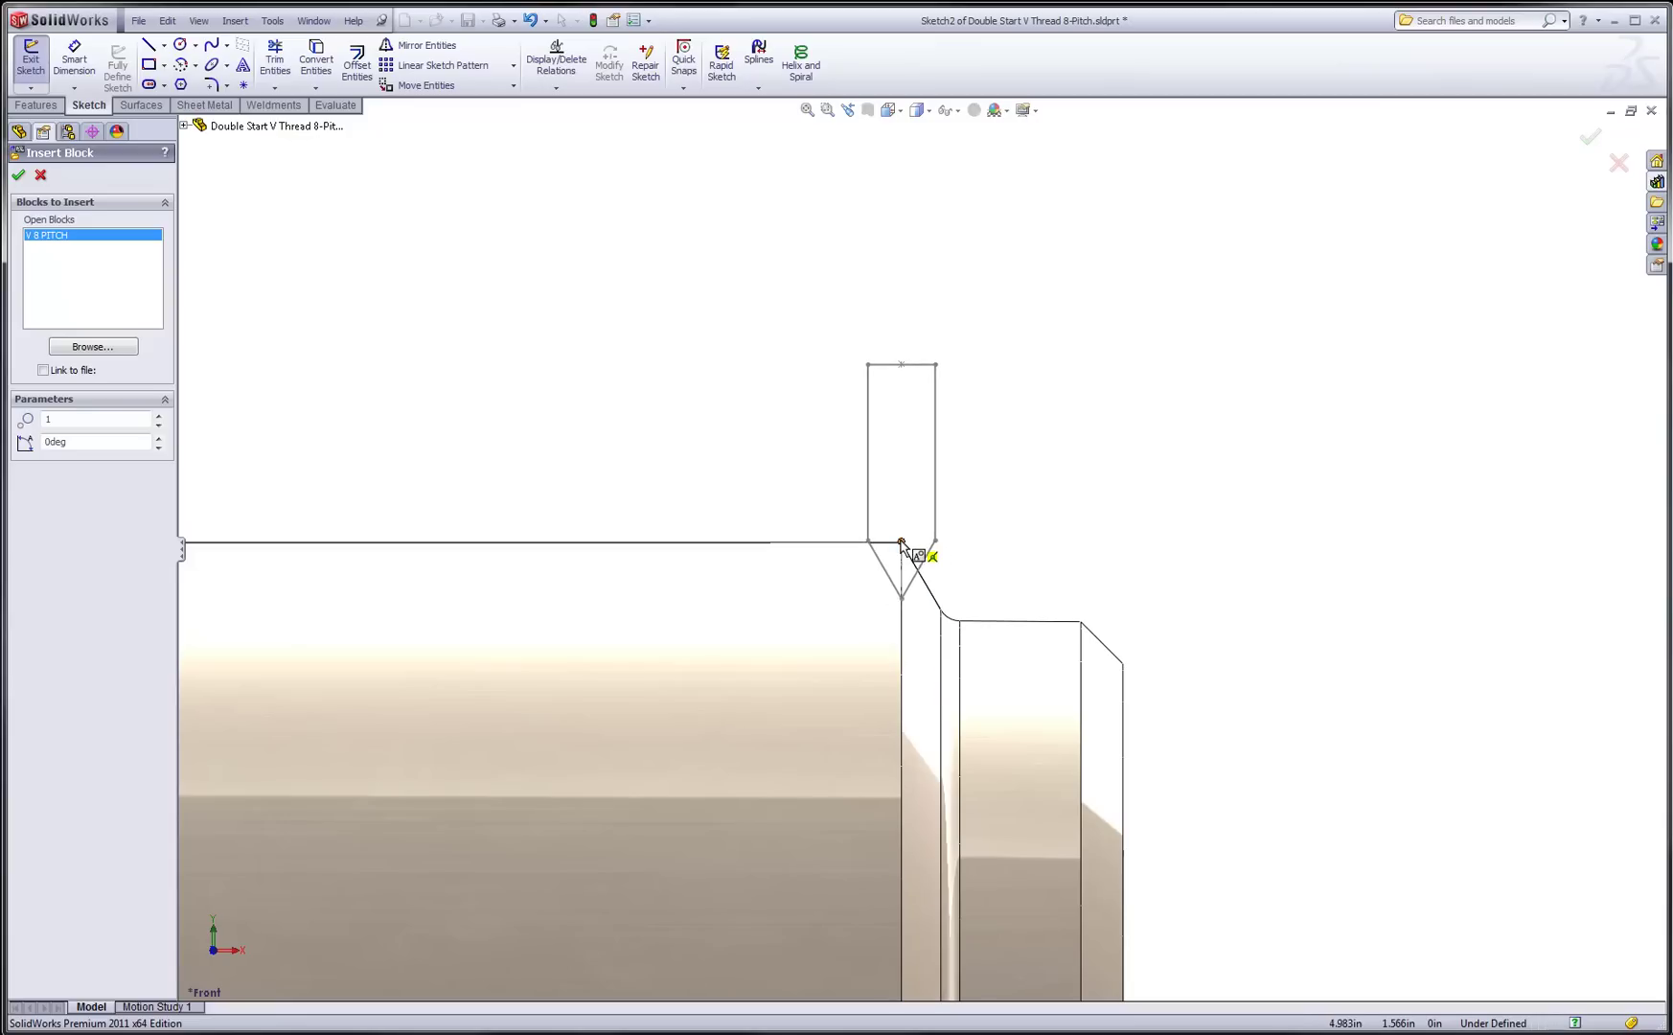
left_click(935, 538)
left_click(901, 543)
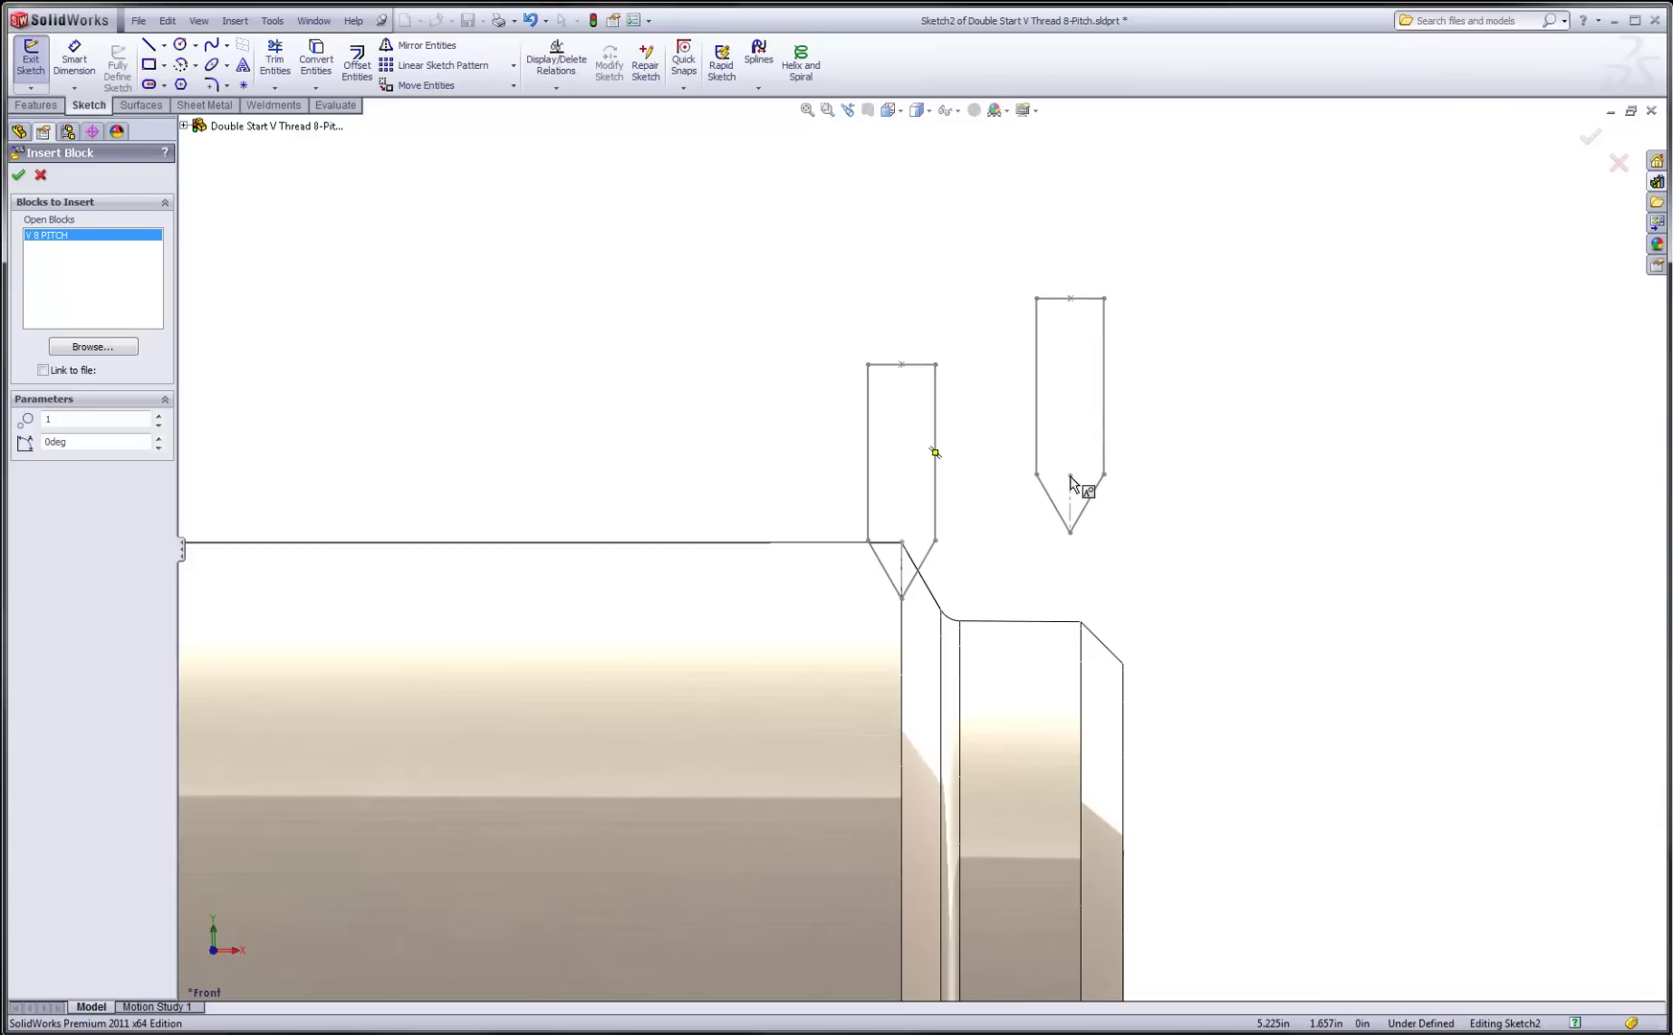
Stop inserting blocks, exit Sketch2, and zoom out to see more of the sleeve
key("Escape")
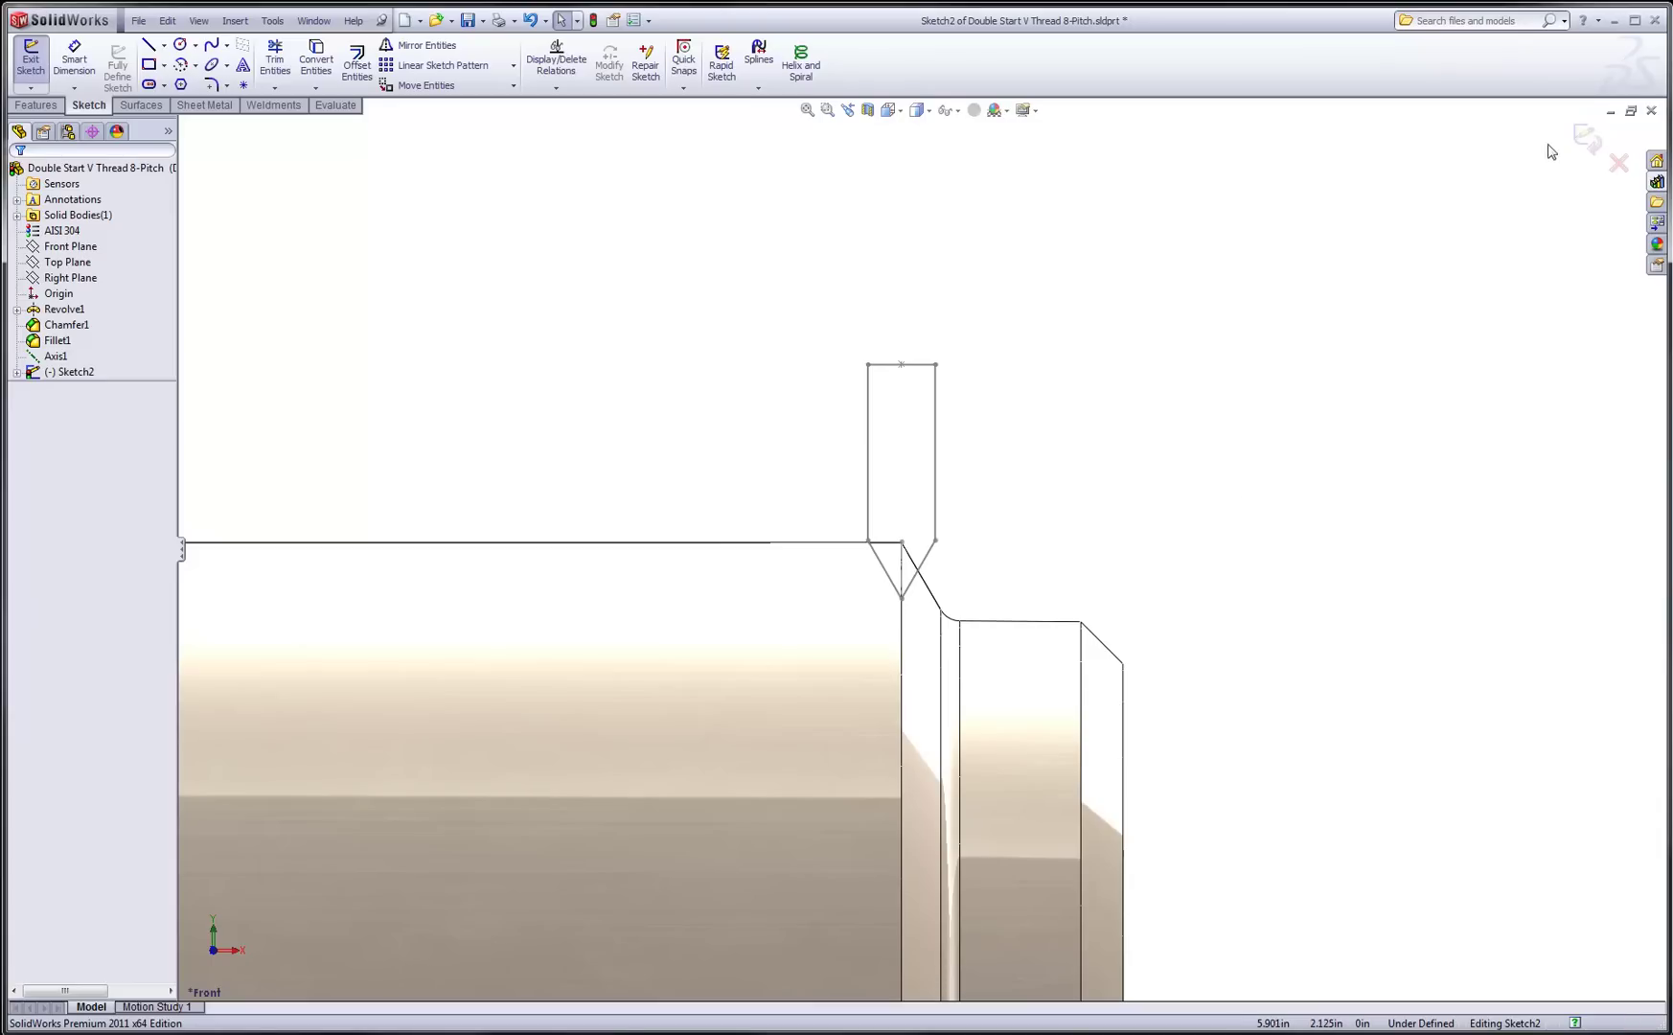
left_click(1586, 139)
key("z")
key("z")
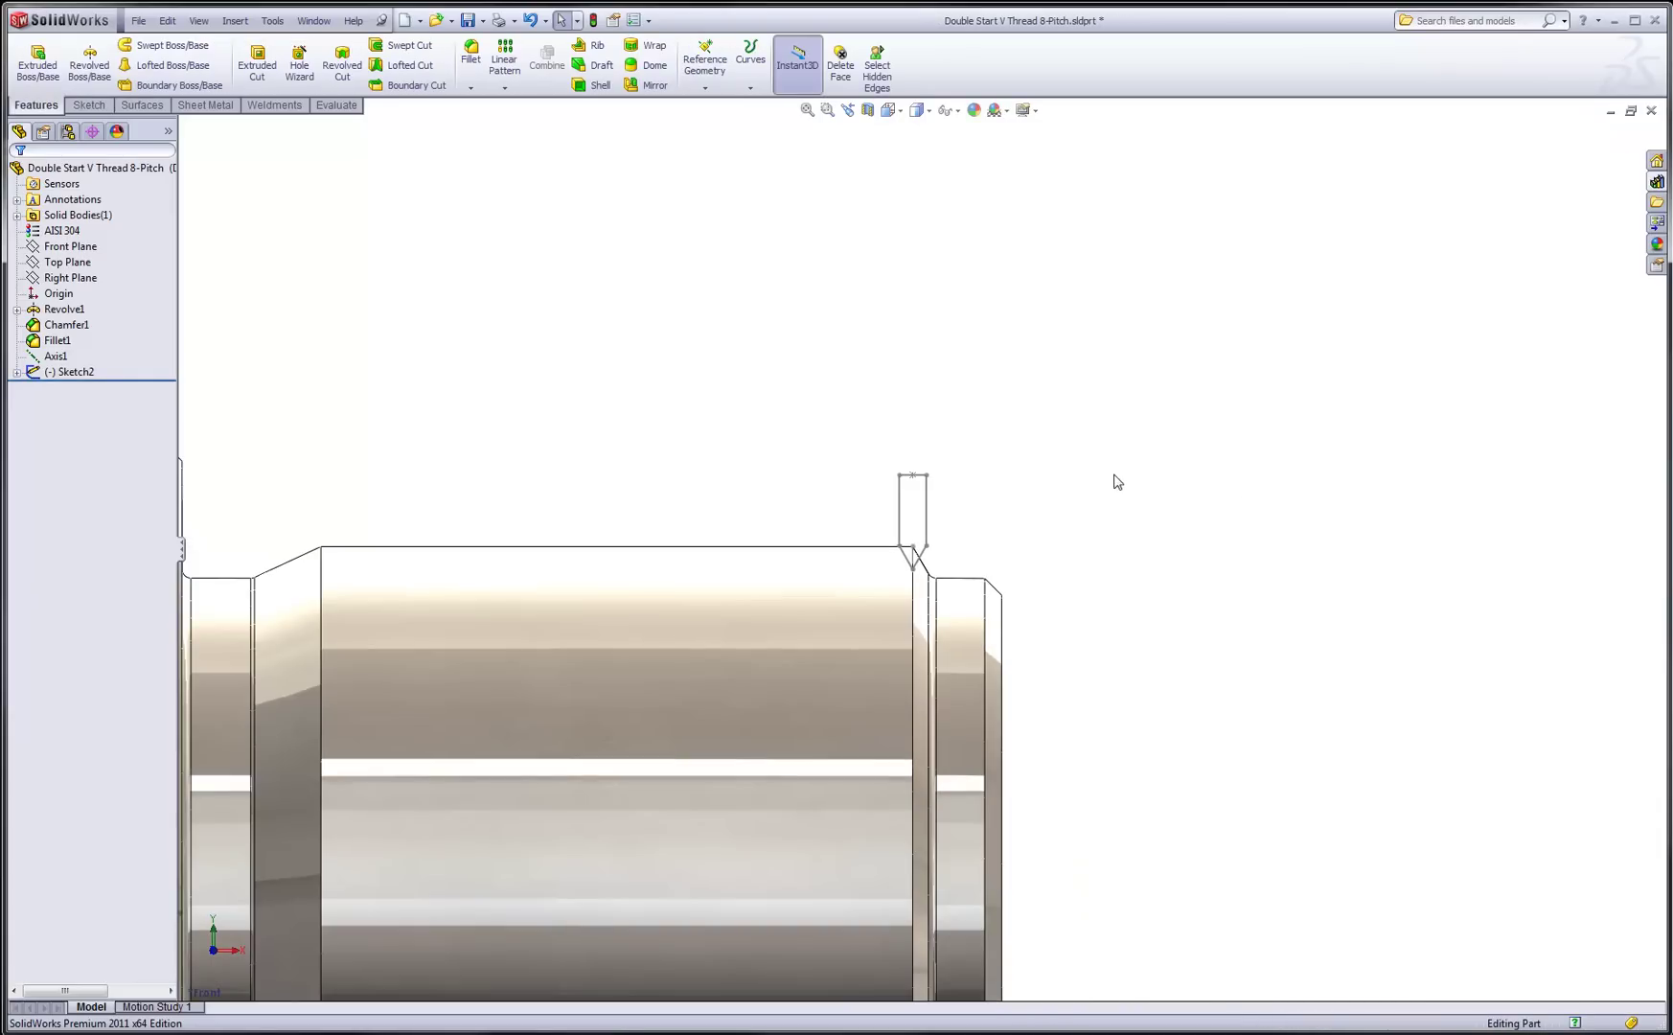
key("shift+z")
key("z")
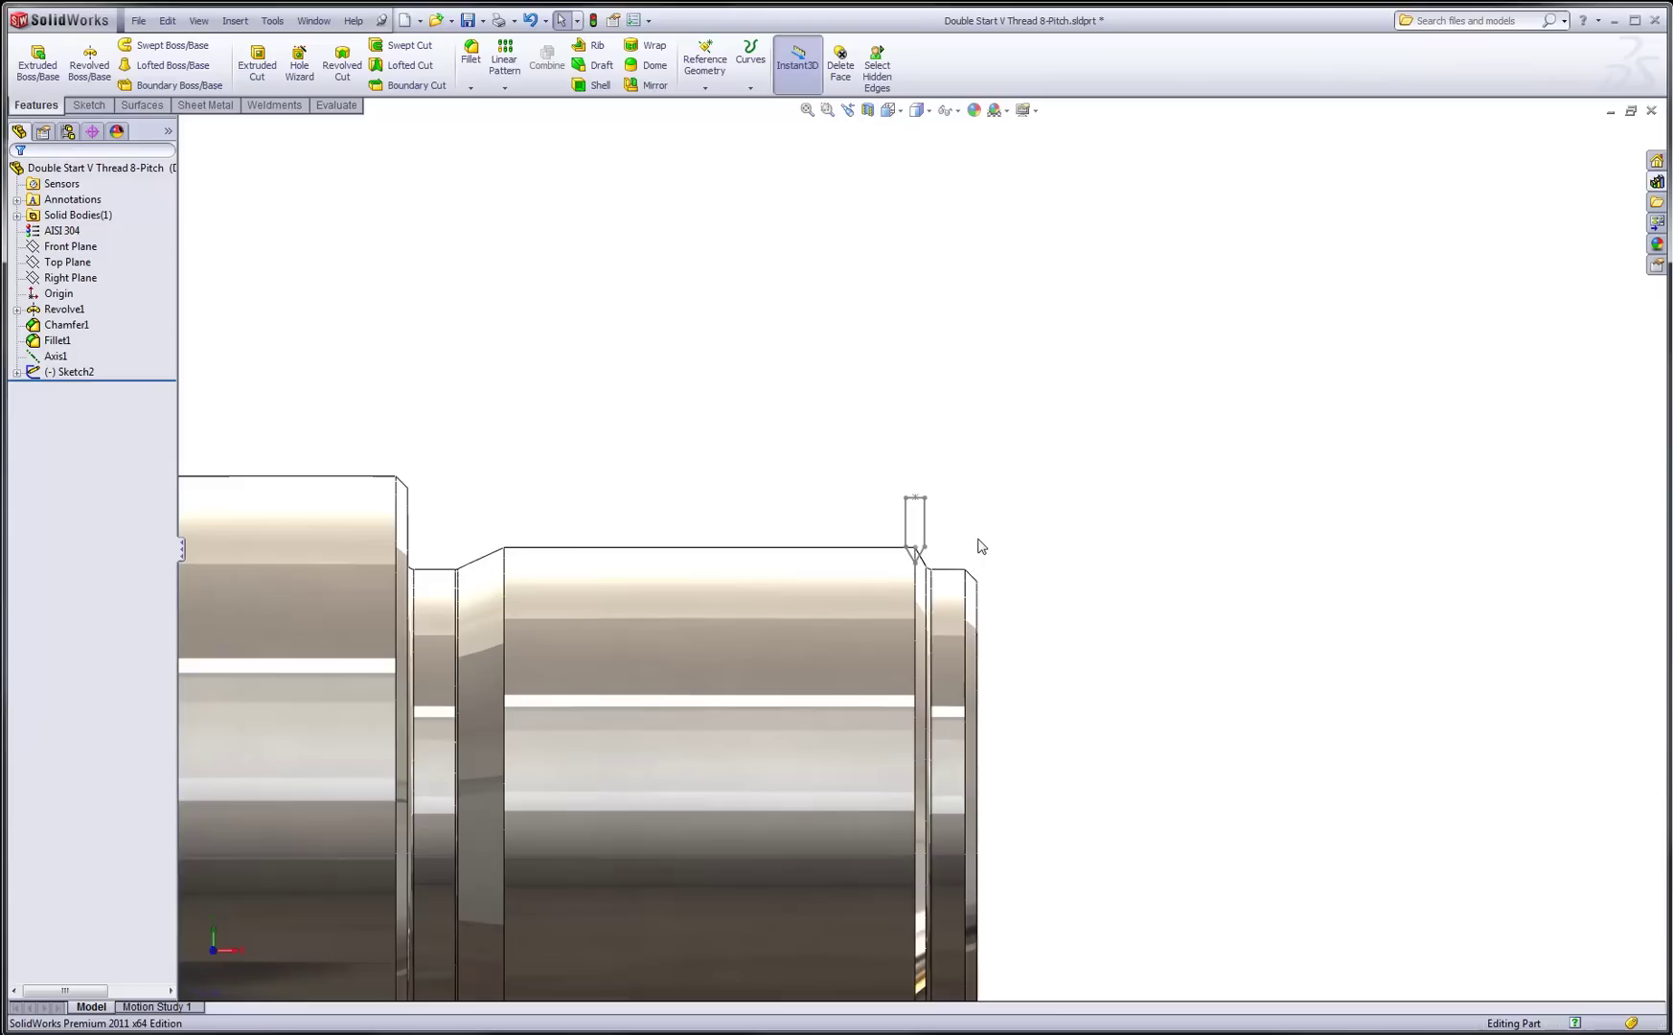
key("z")
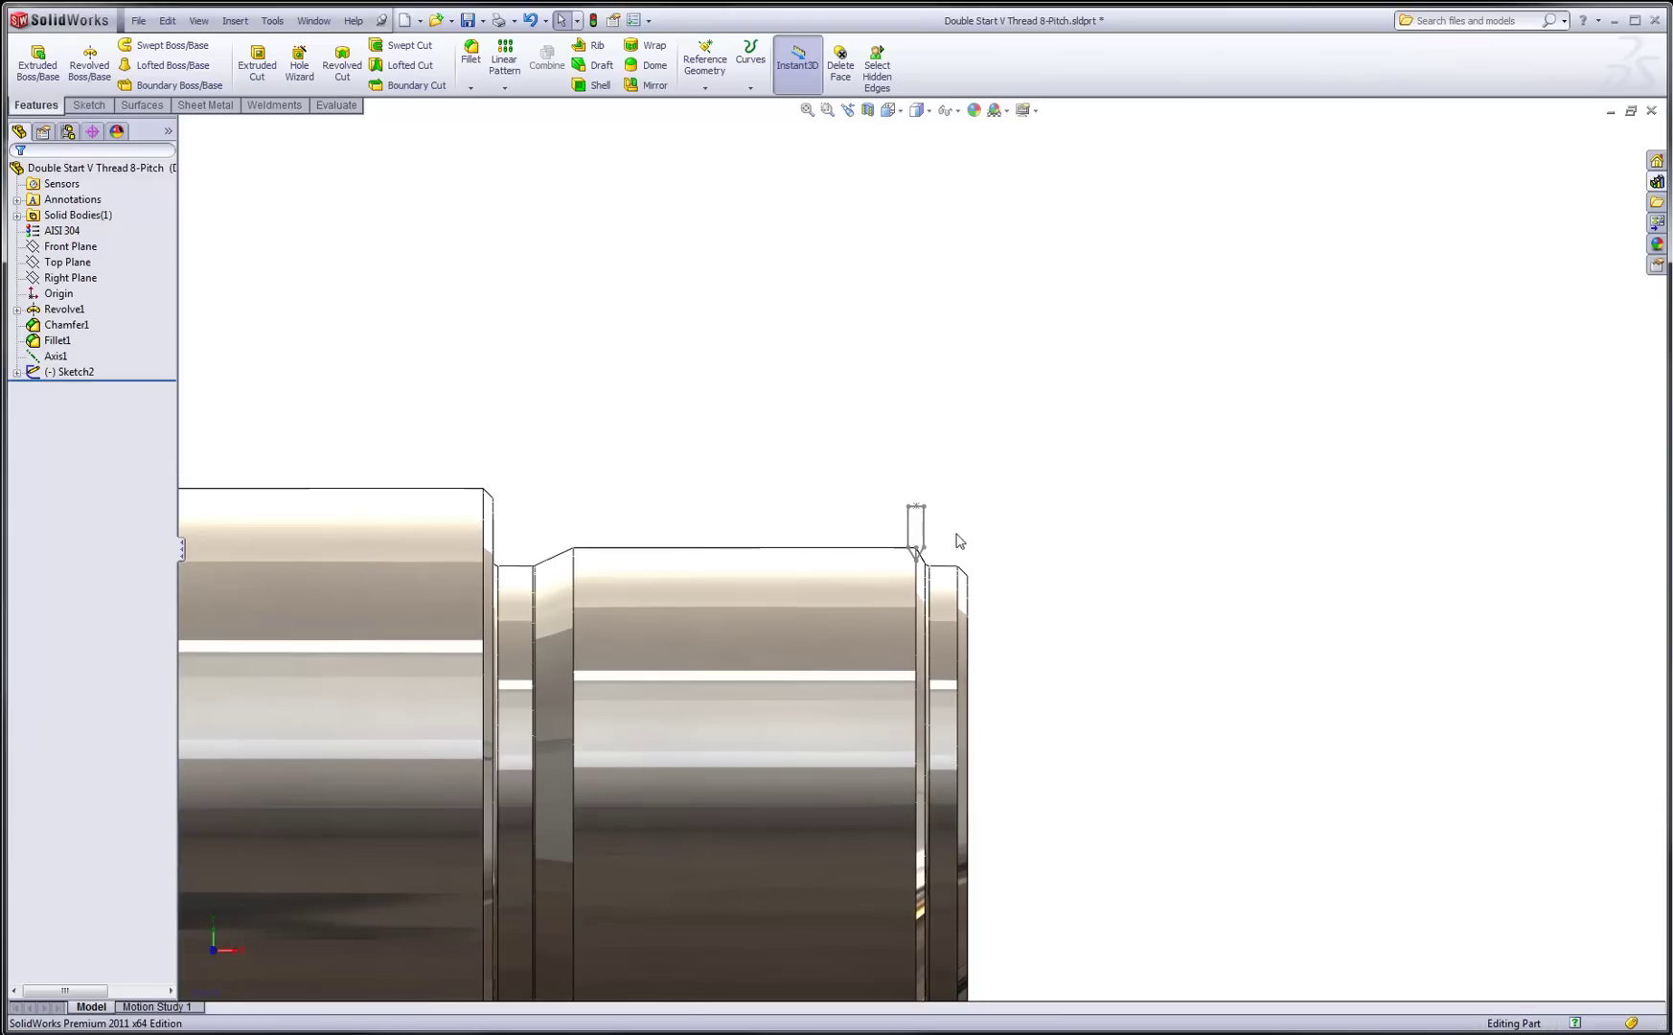
Revolve-cut the V 8 PITCH sketch a full 360° about Axis1 to form the groove
left_click(925, 534)
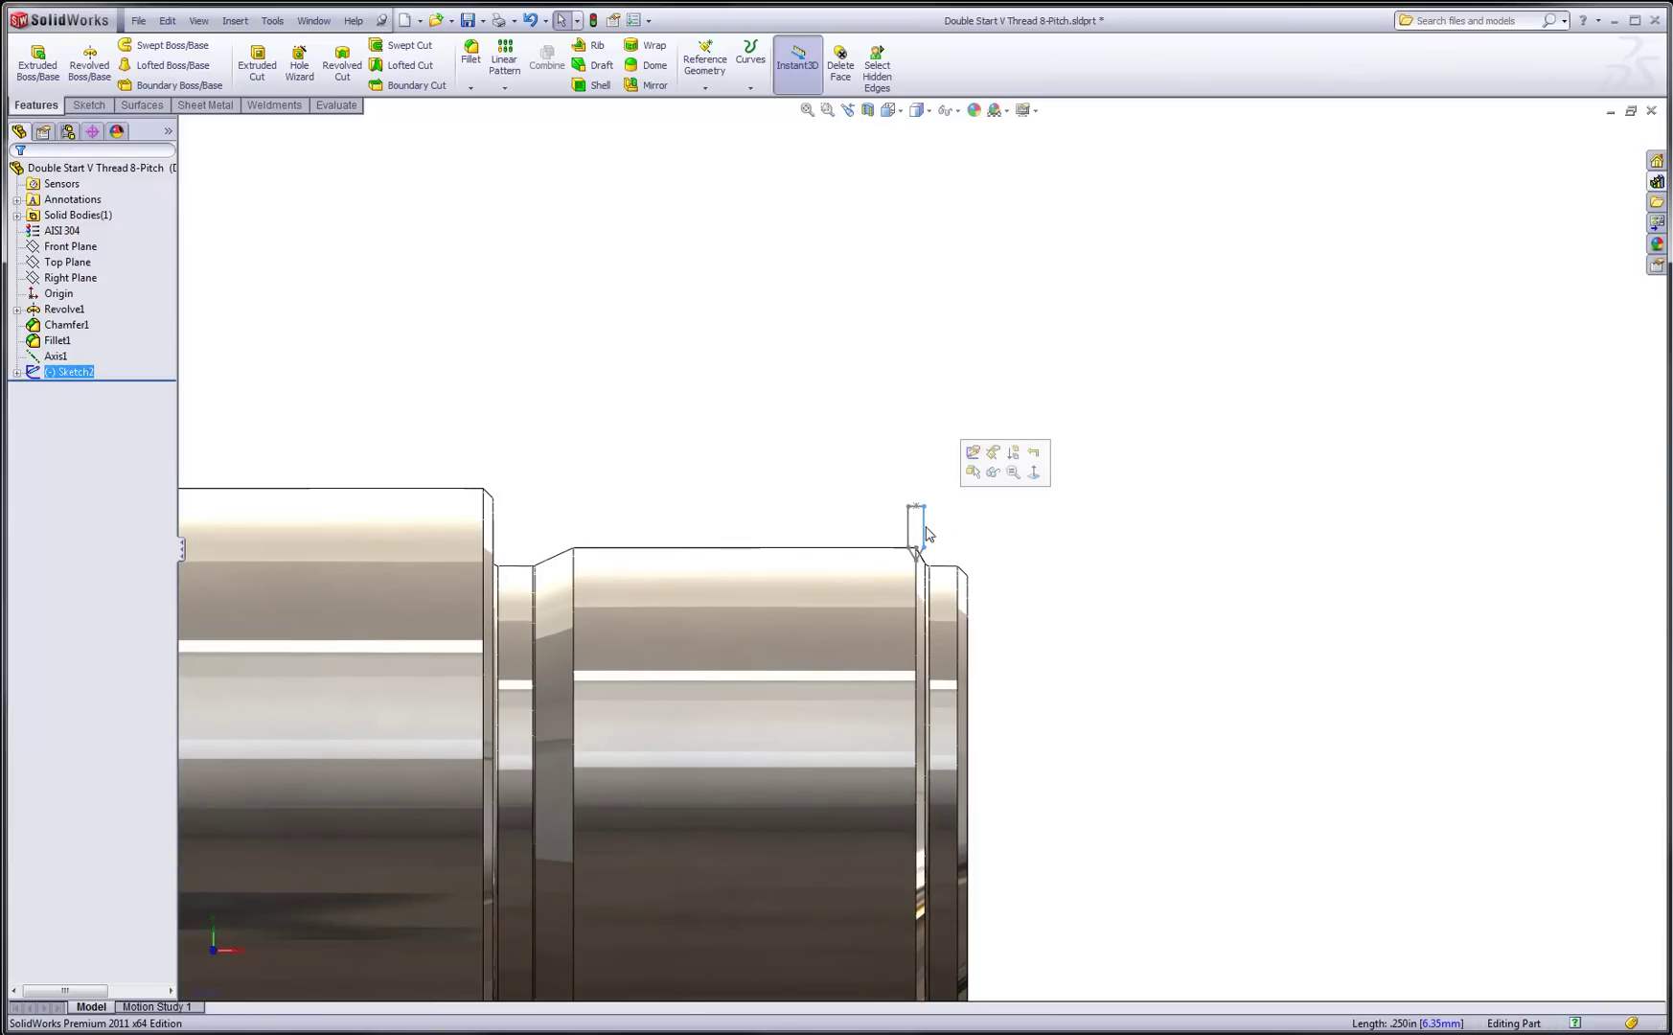
left_click(350, 86)
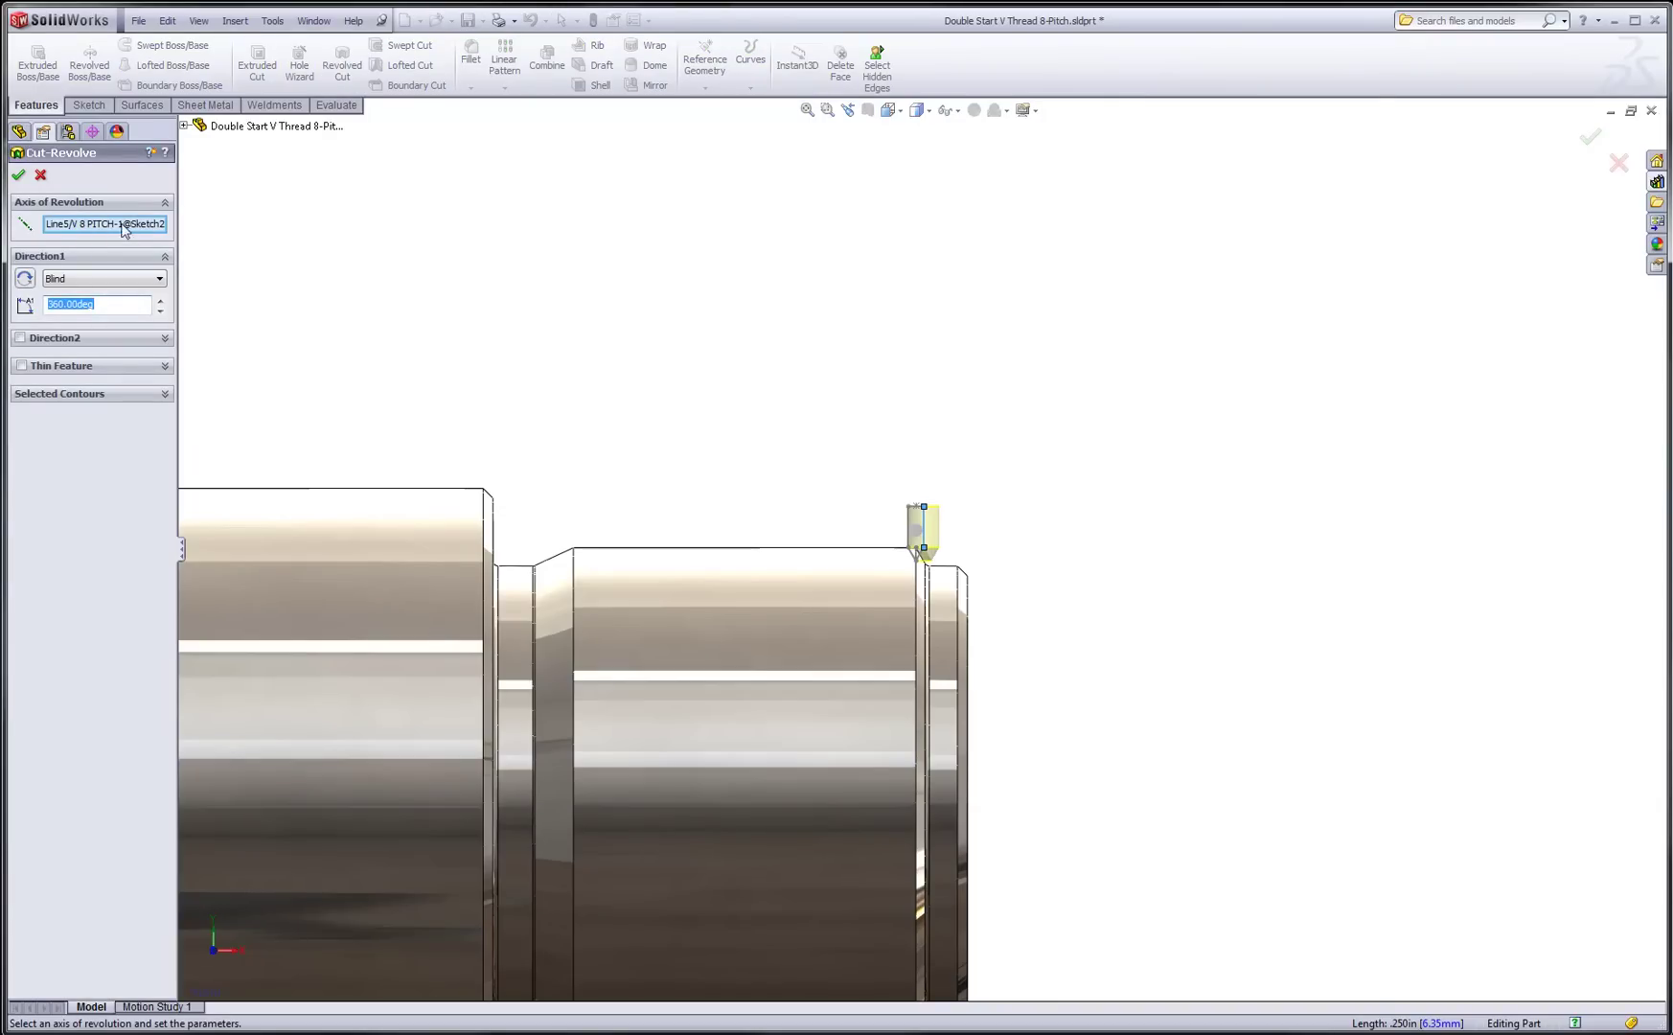
left_click(88, 230)
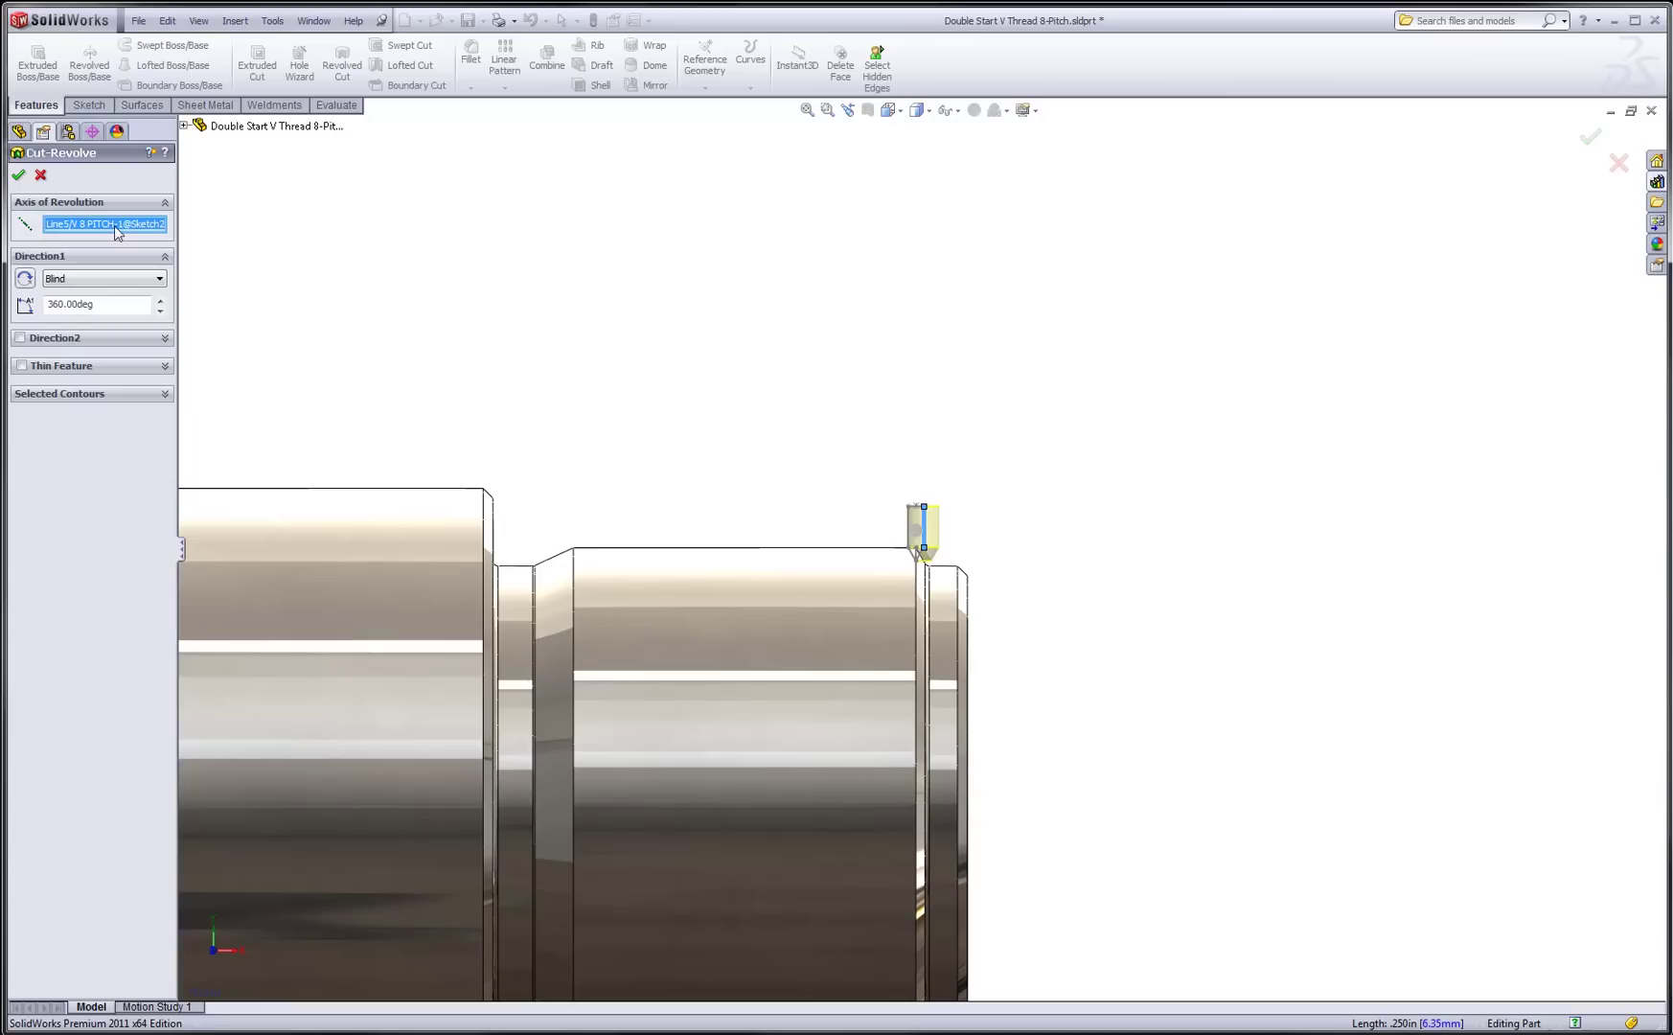
key("ctrl+1")
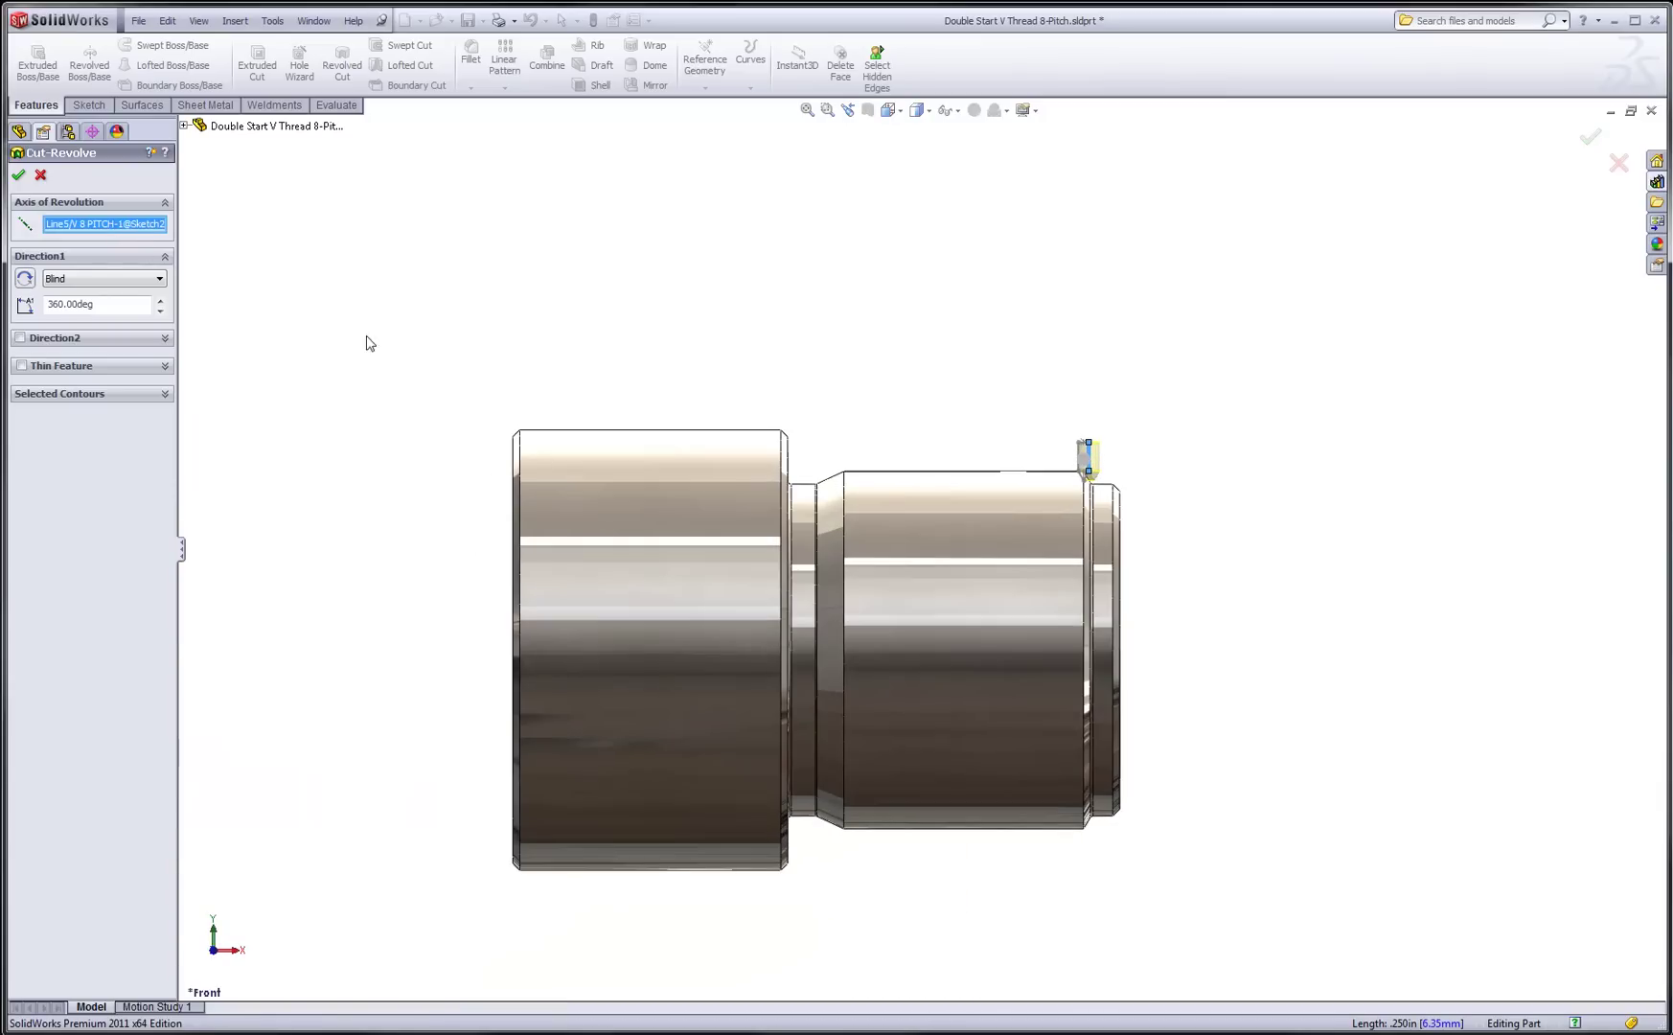
left_click(184, 125)
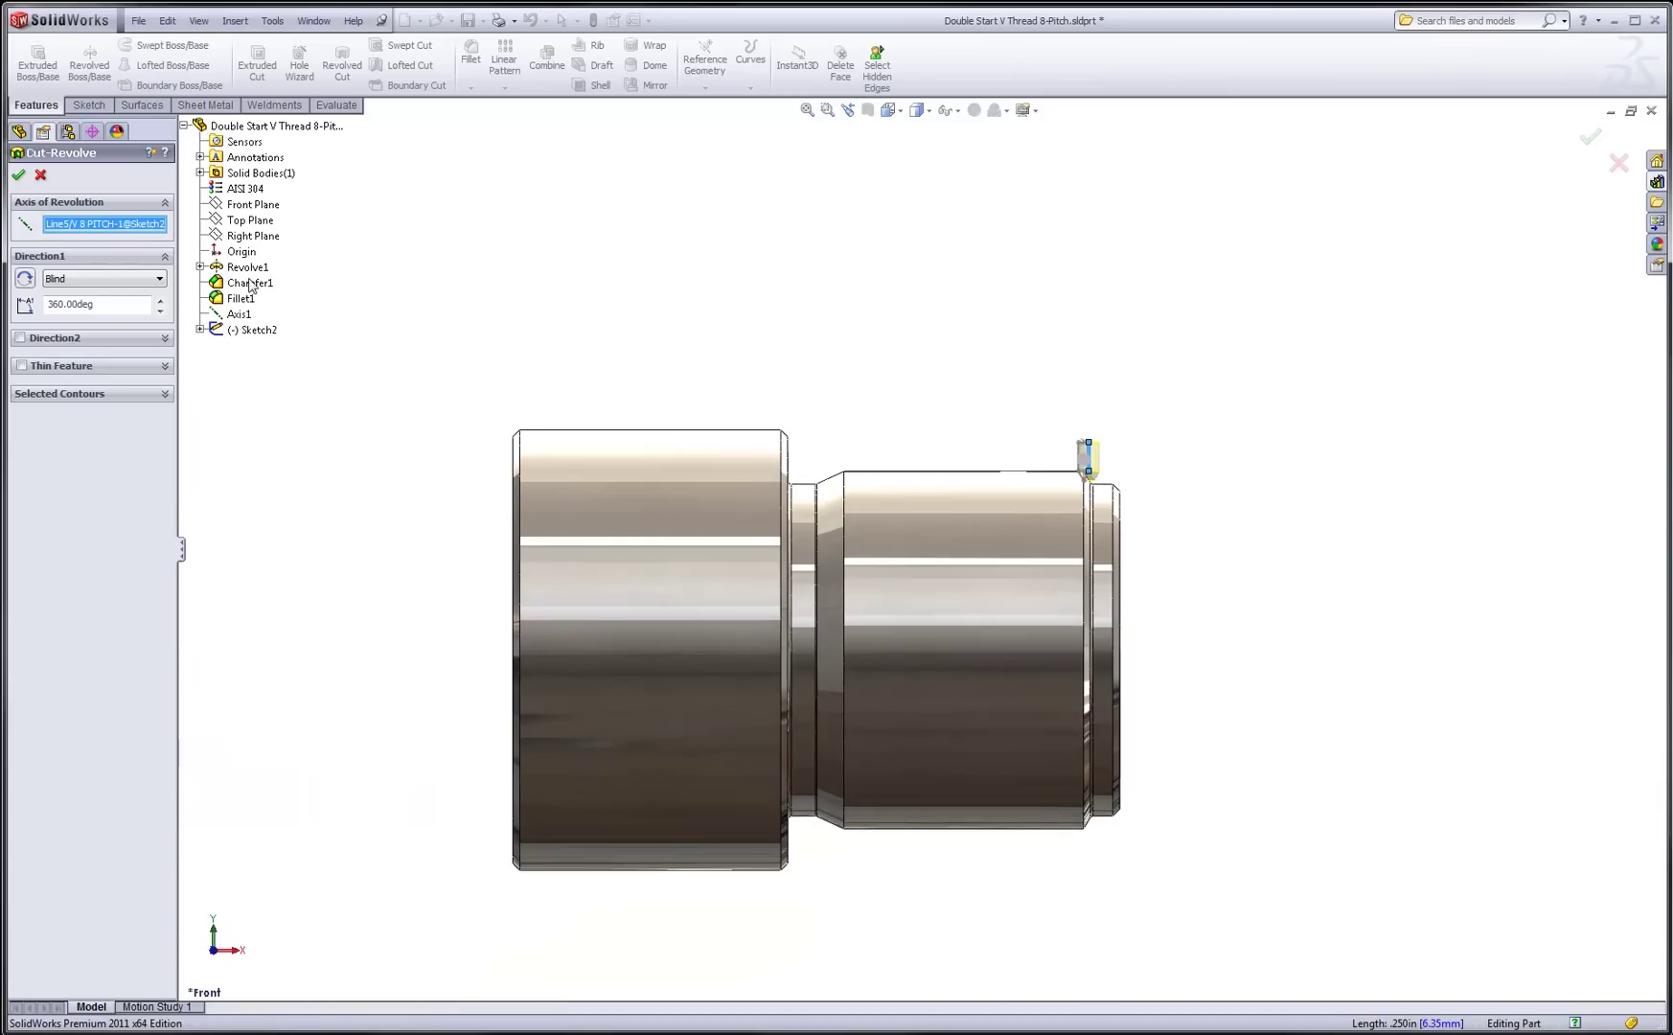
left_click(222, 314)
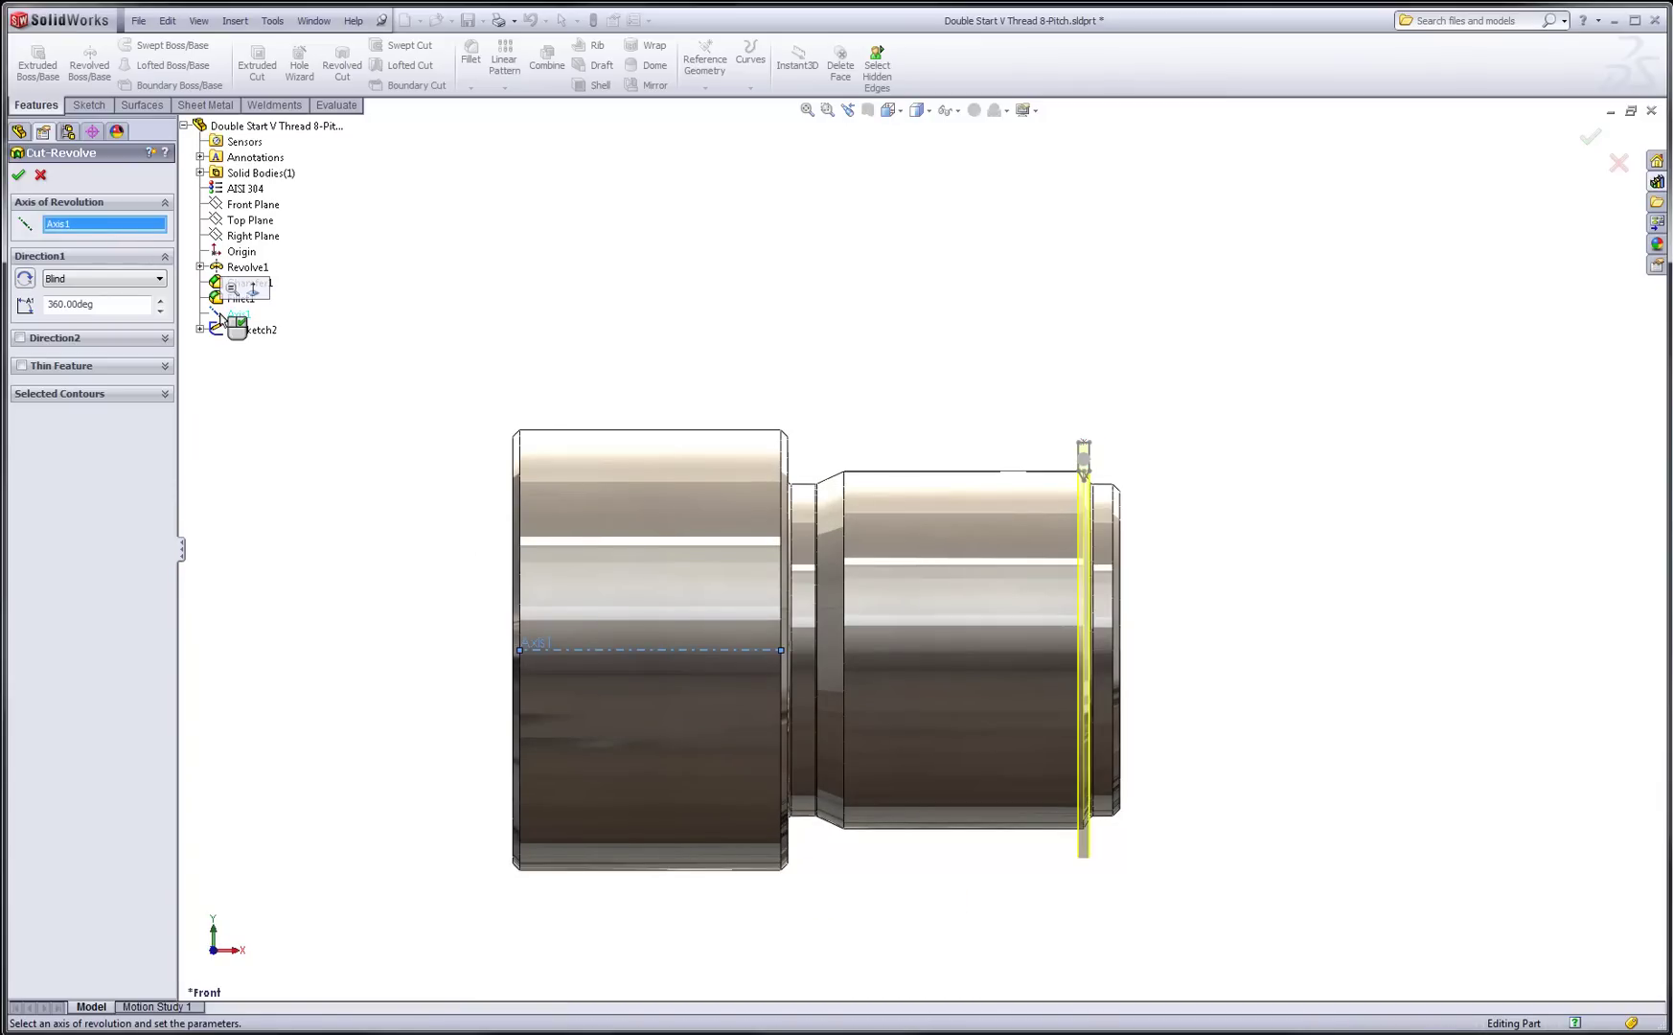
left_click(18, 177)
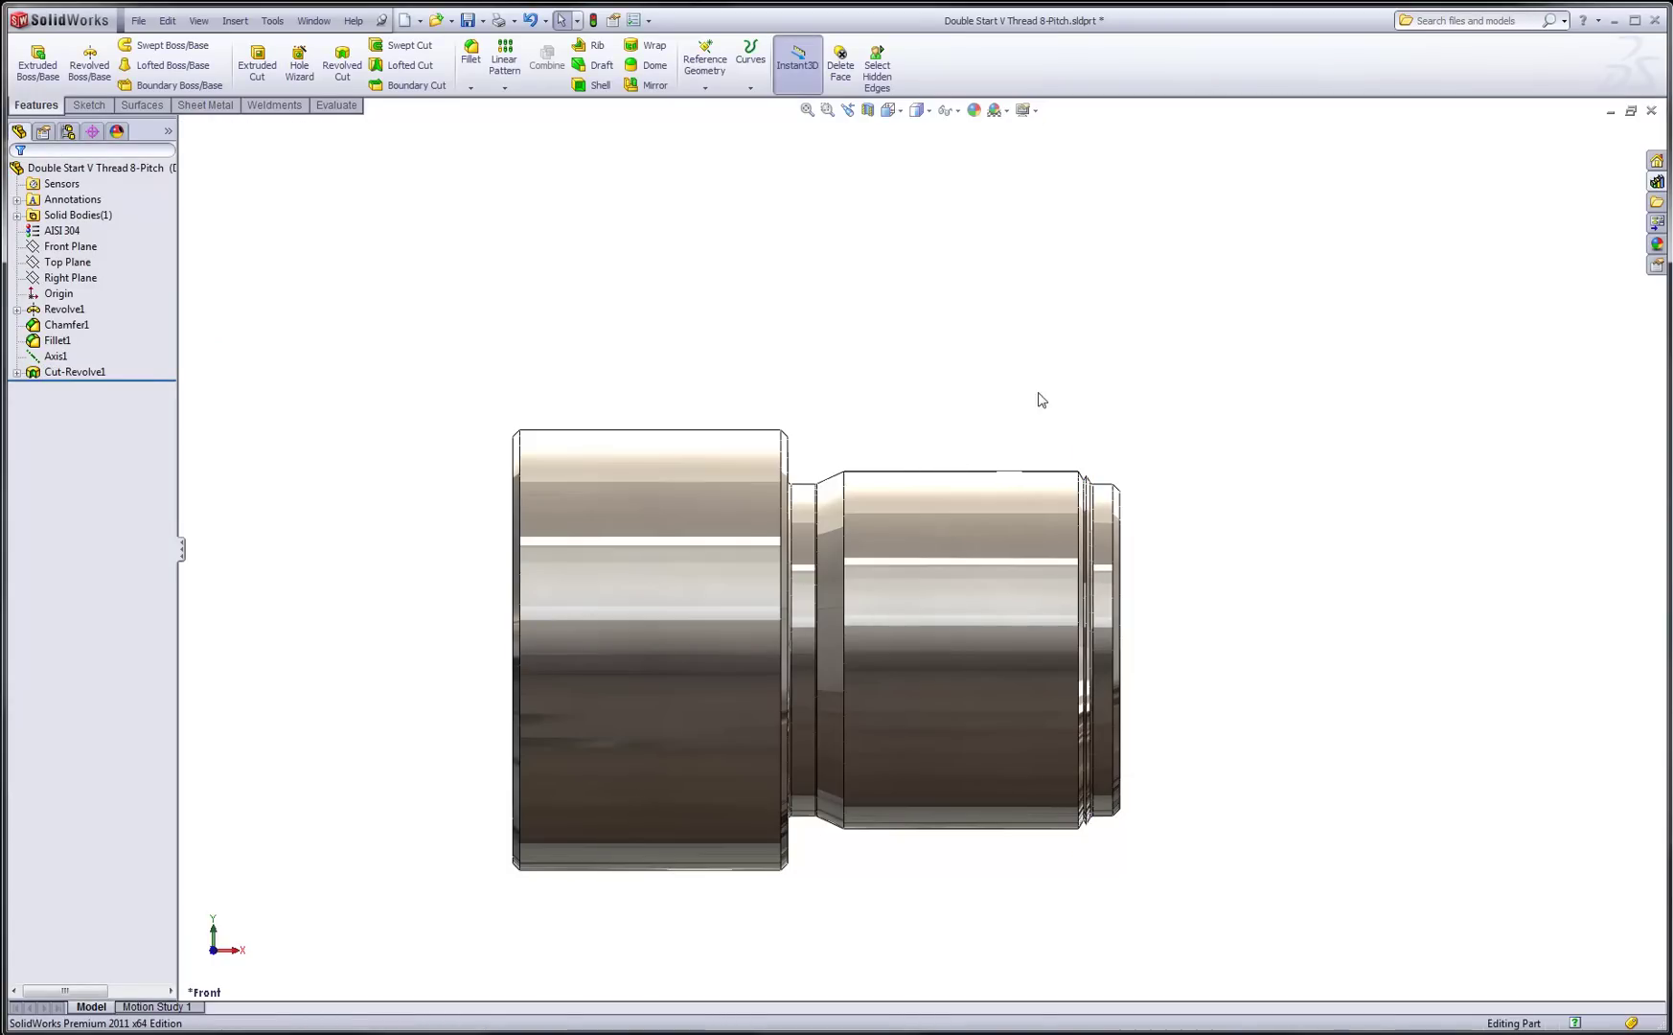
scroll(1156, 486, "down", 5)
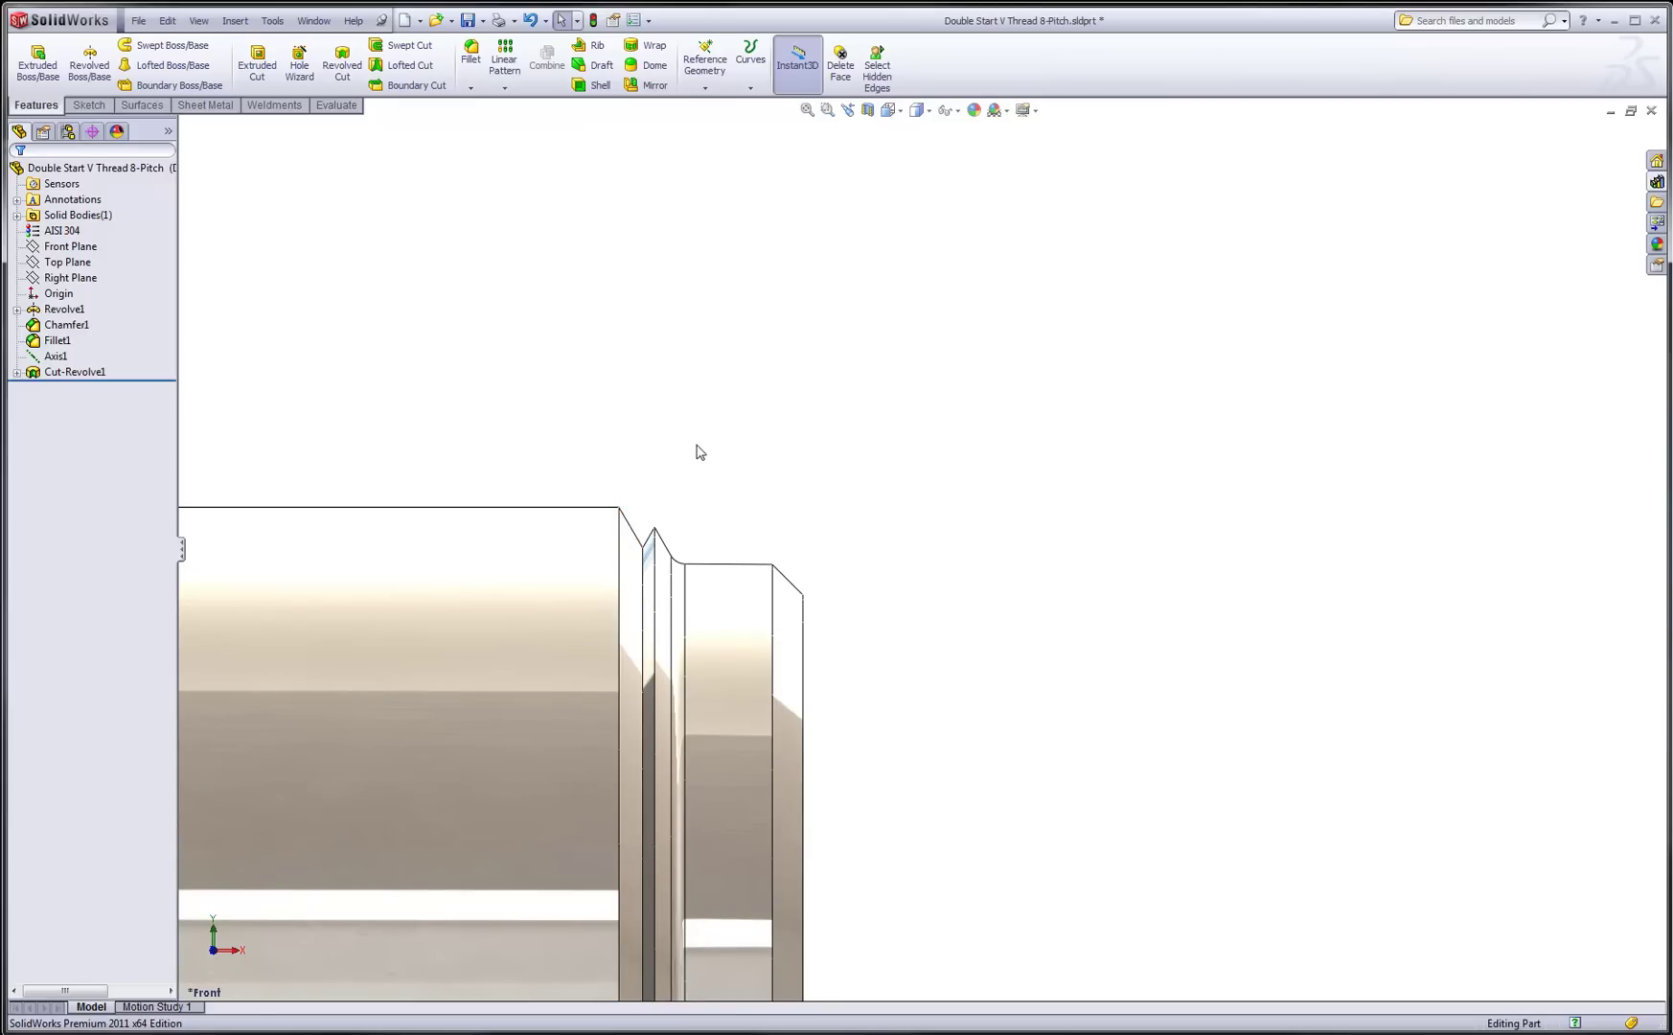
scroll(701, 469, "up", 2)
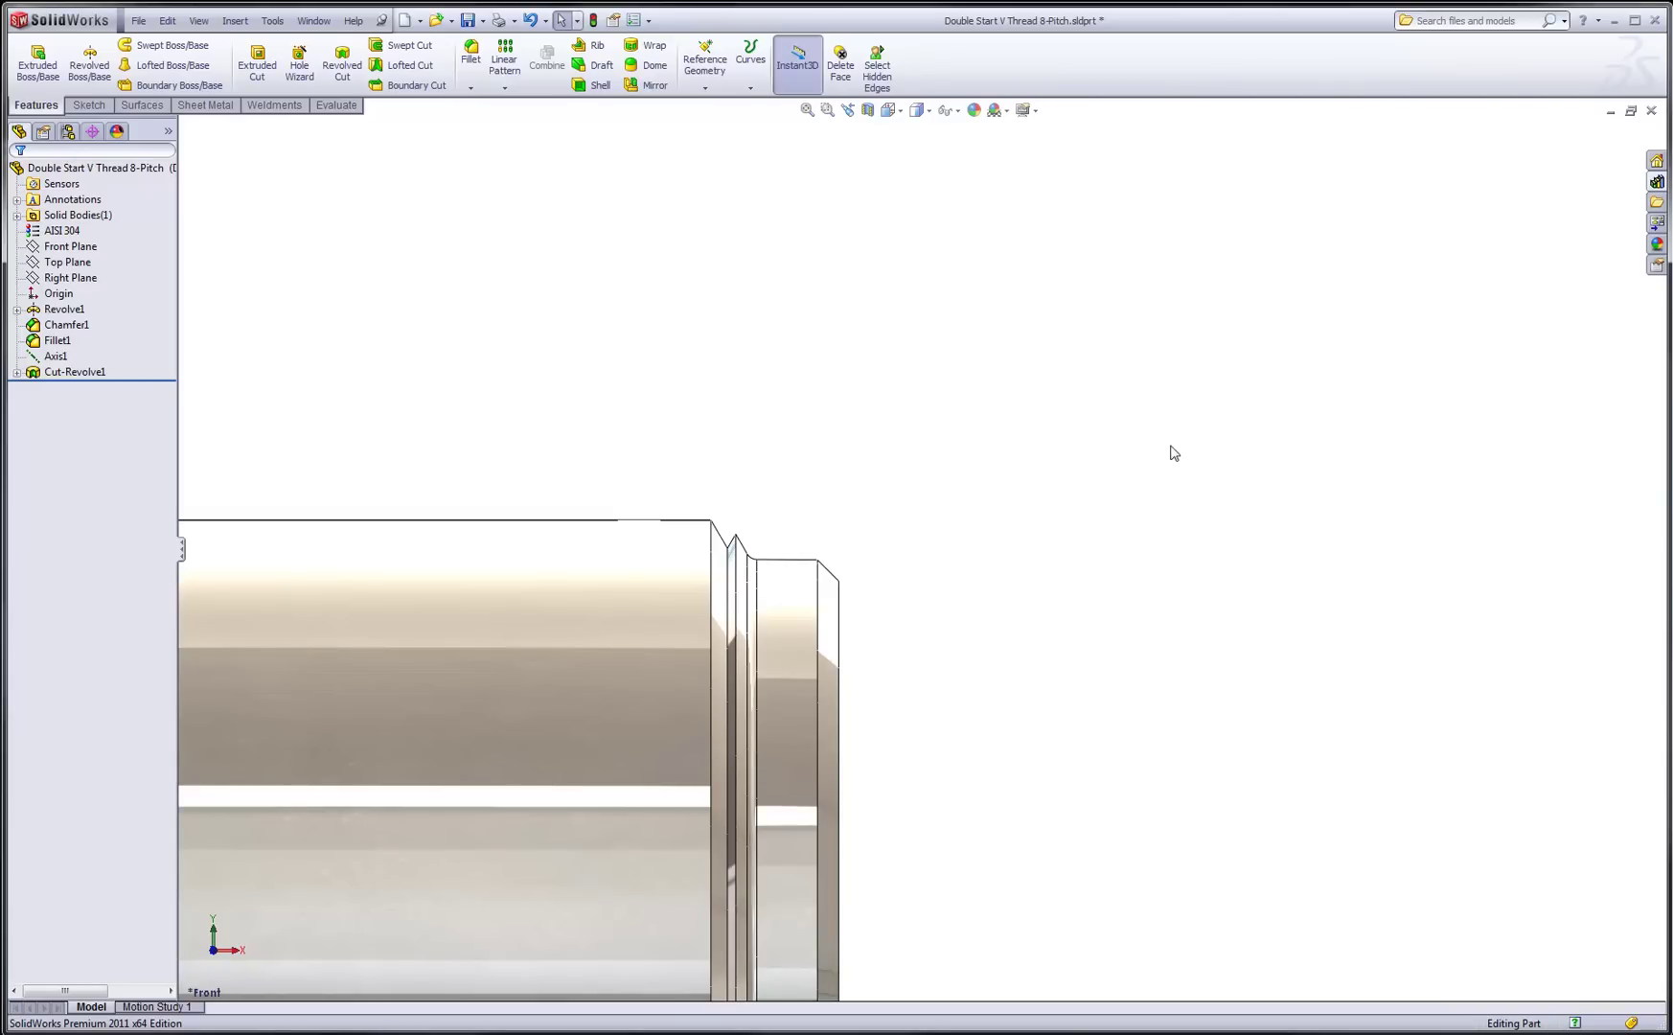
Apply red sprayed paint from Appearances(color) › Painted › Sprayed to the Cut-Revolve1 groove
left_click(1658, 245)
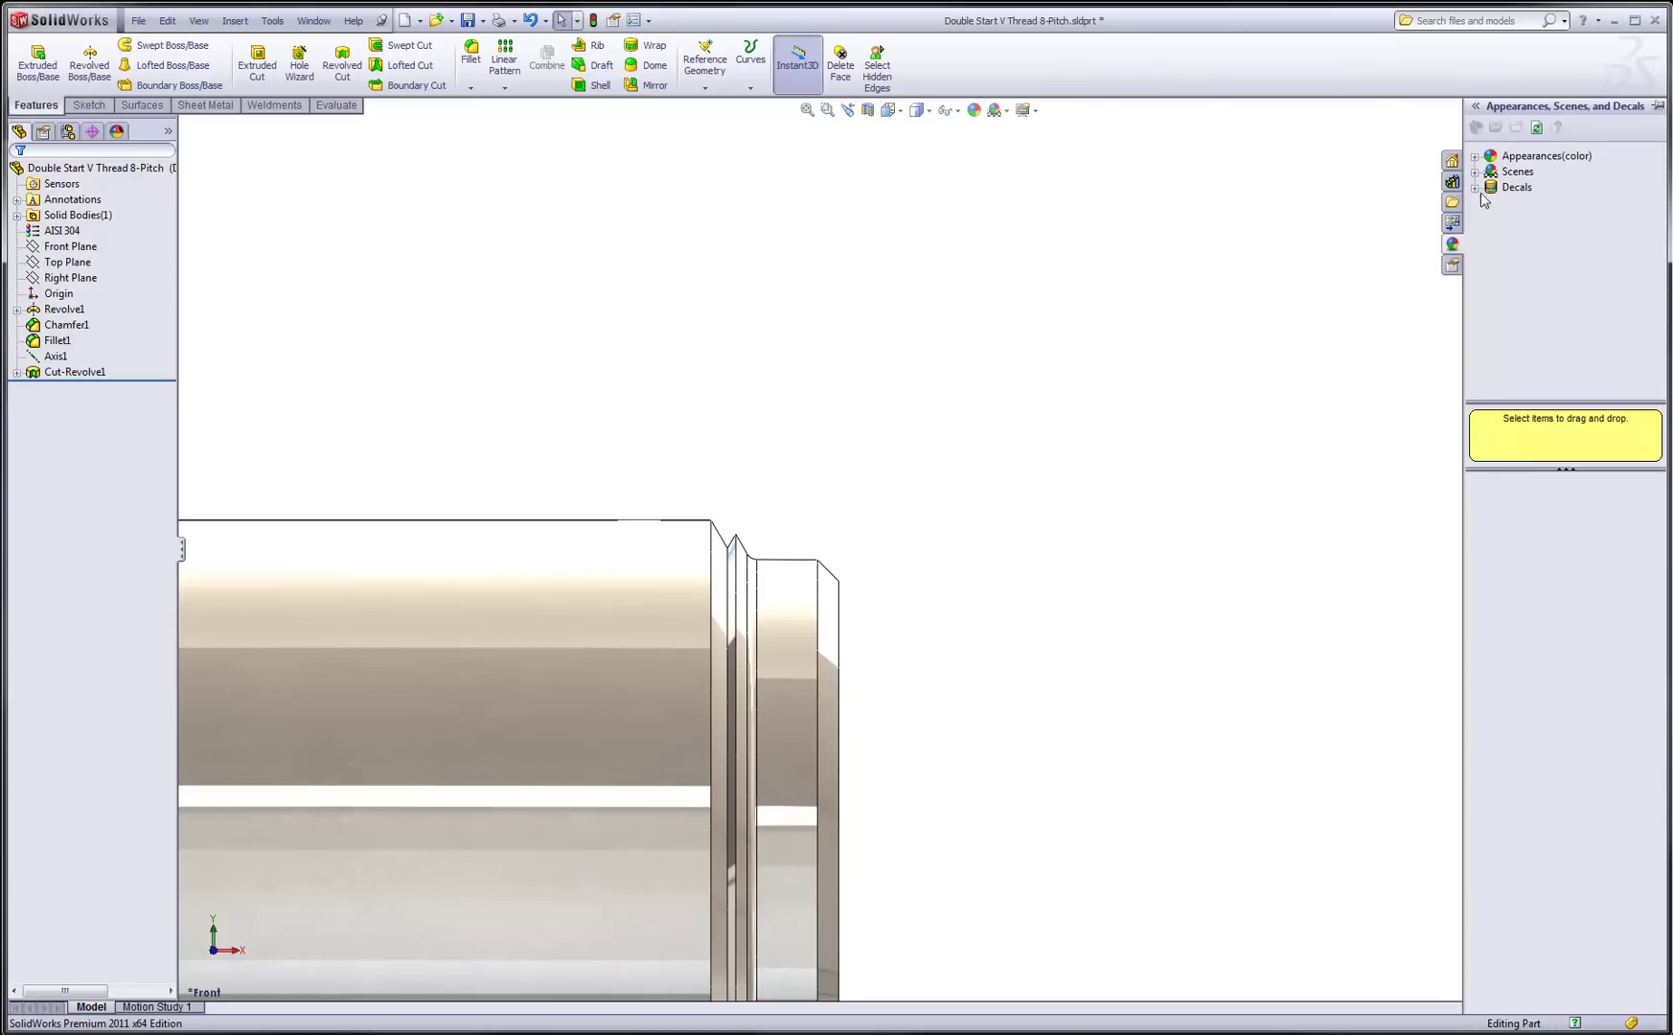
left_click(1475, 157)
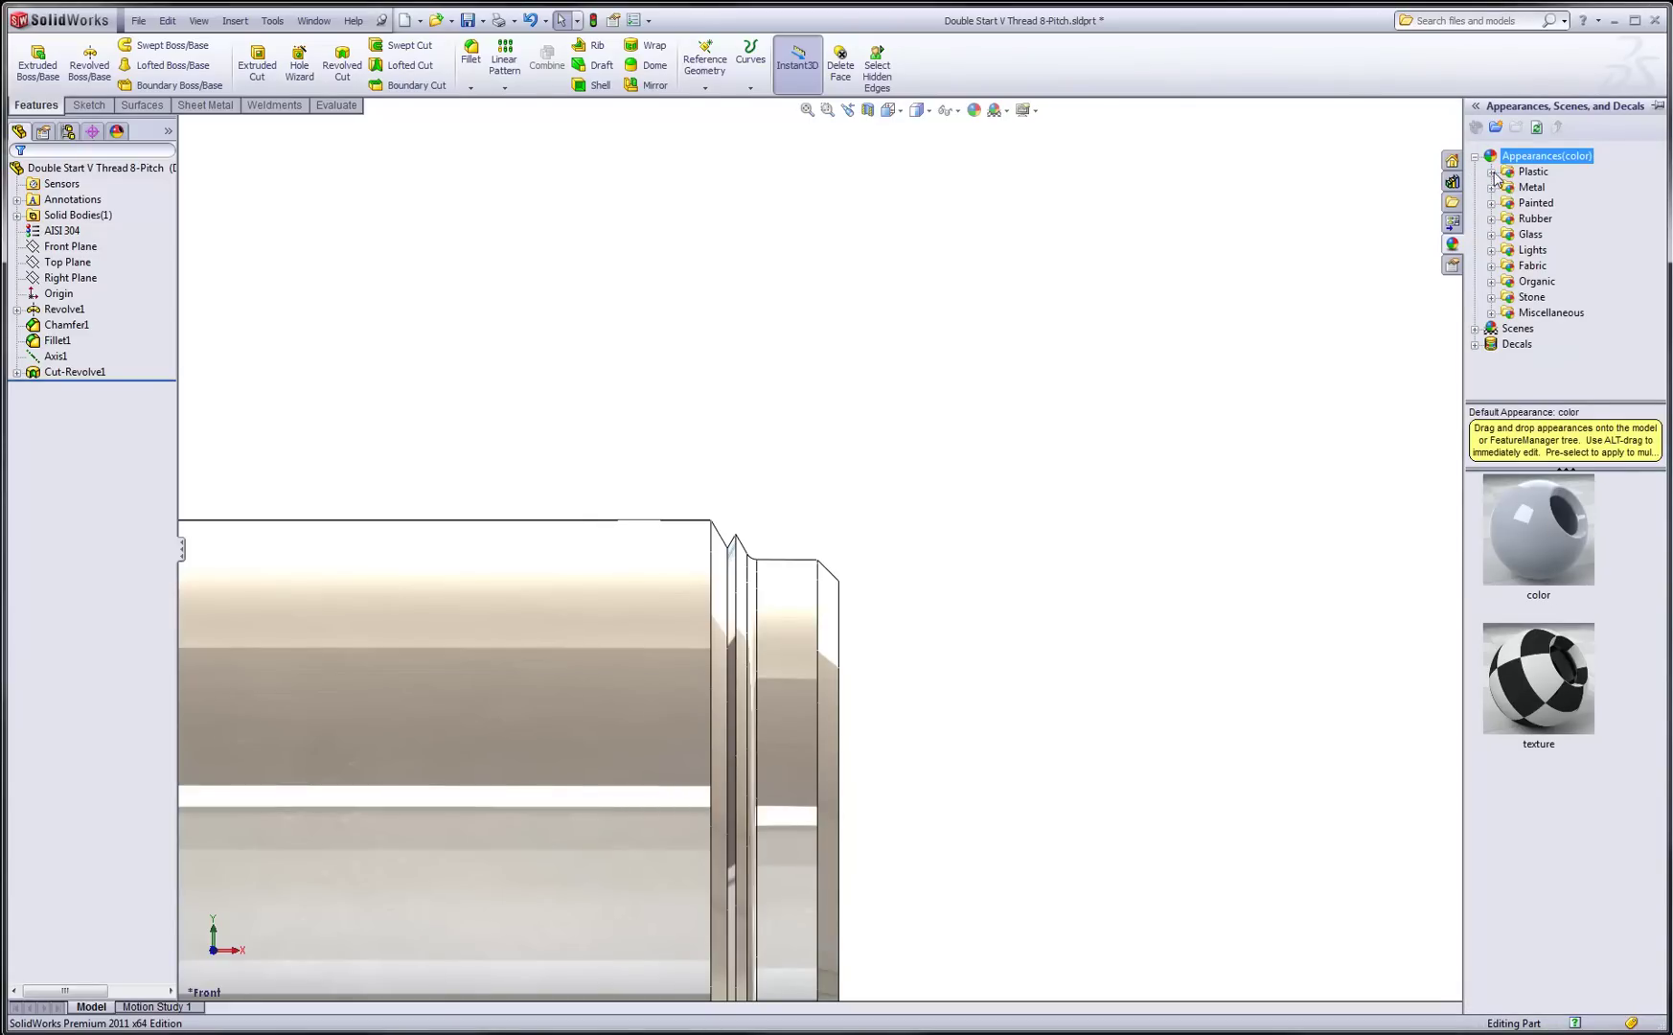
left_click(1491, 204)
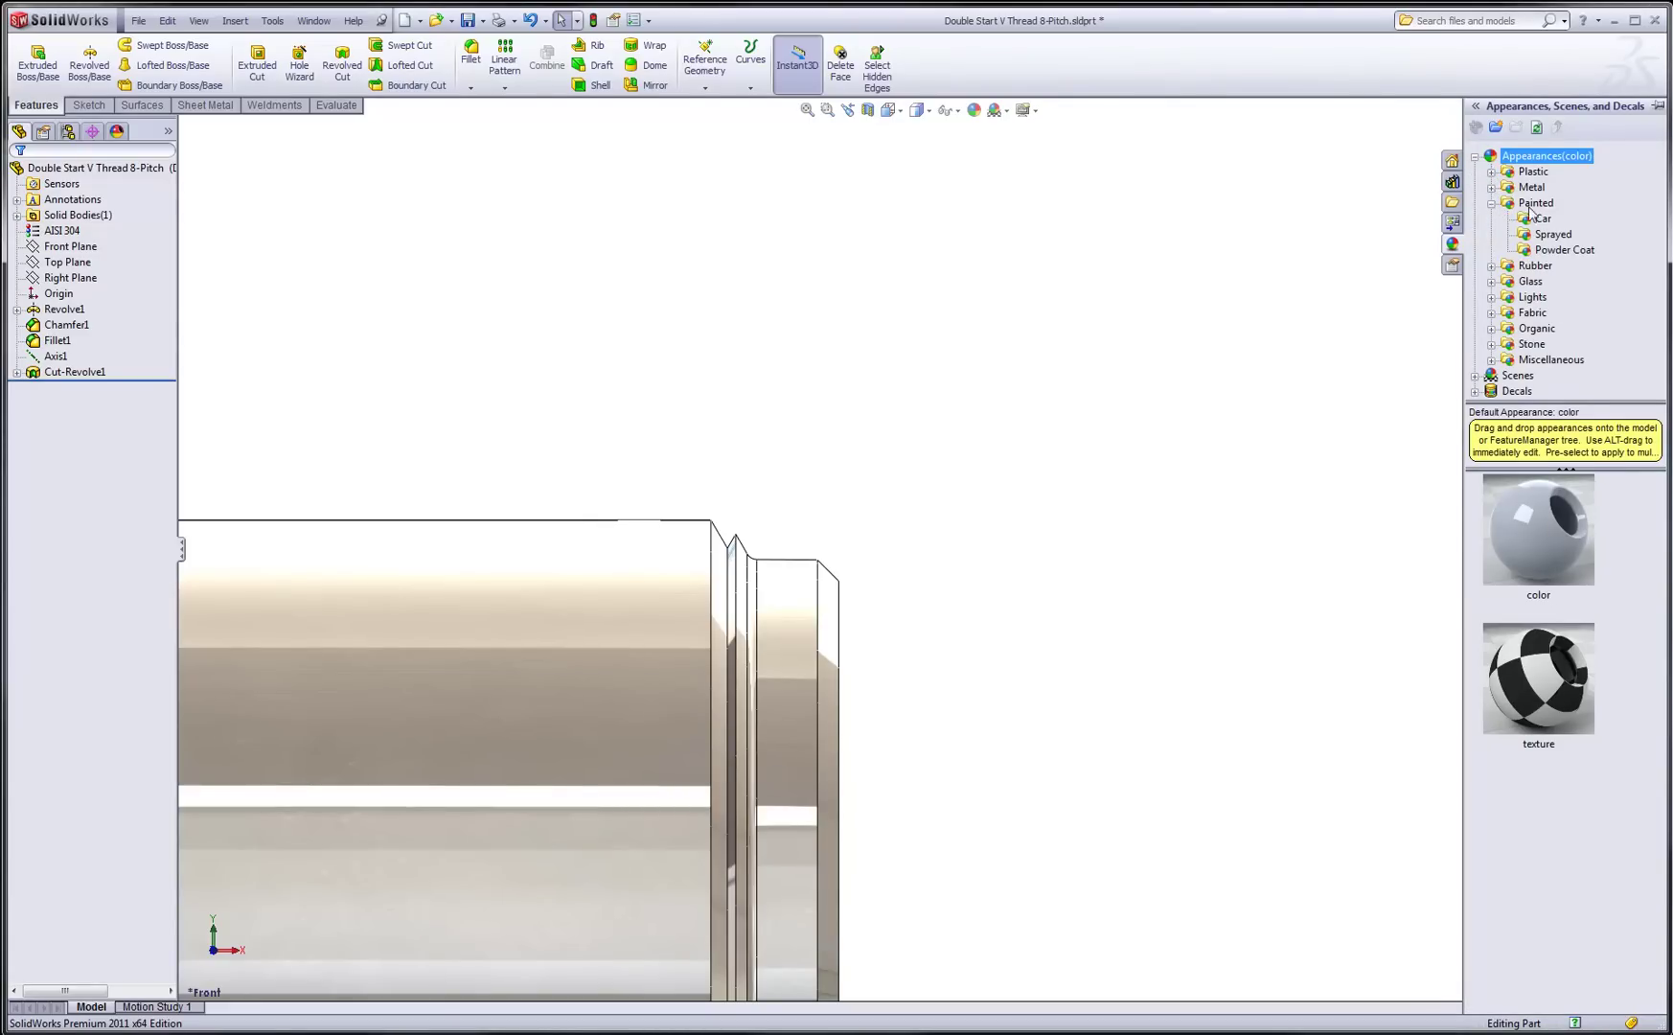
left_click(1531, 235)
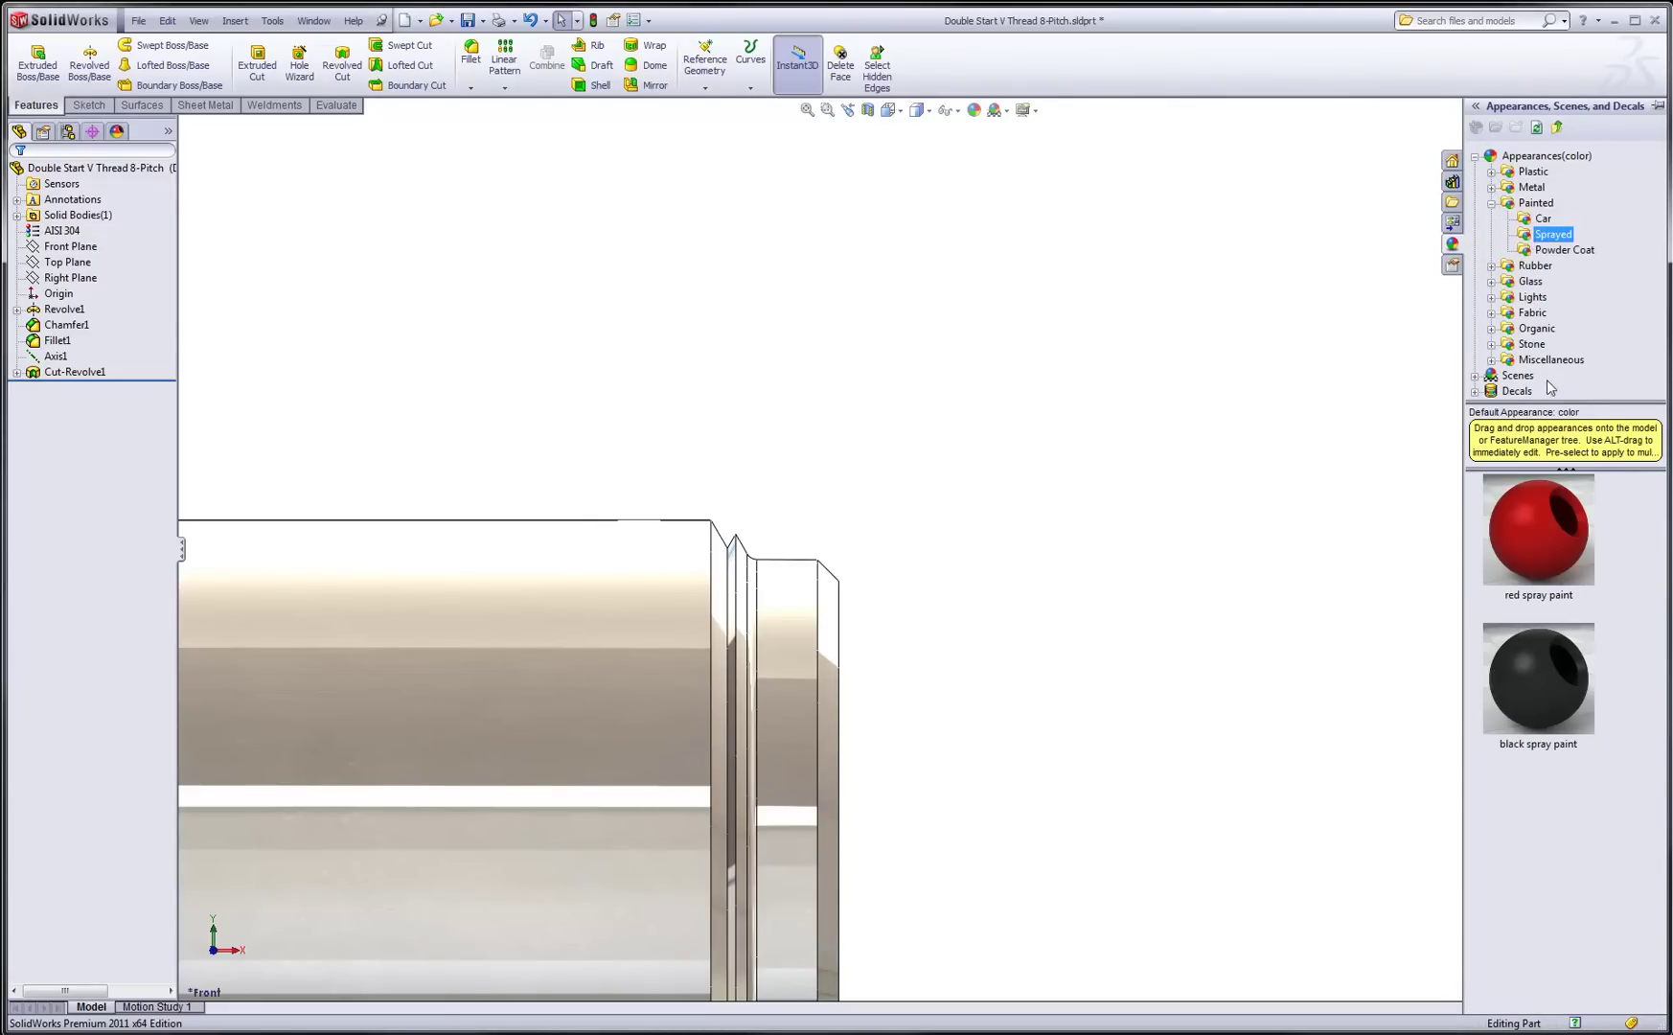
left_click_drag(1543, 550, 40, 378)
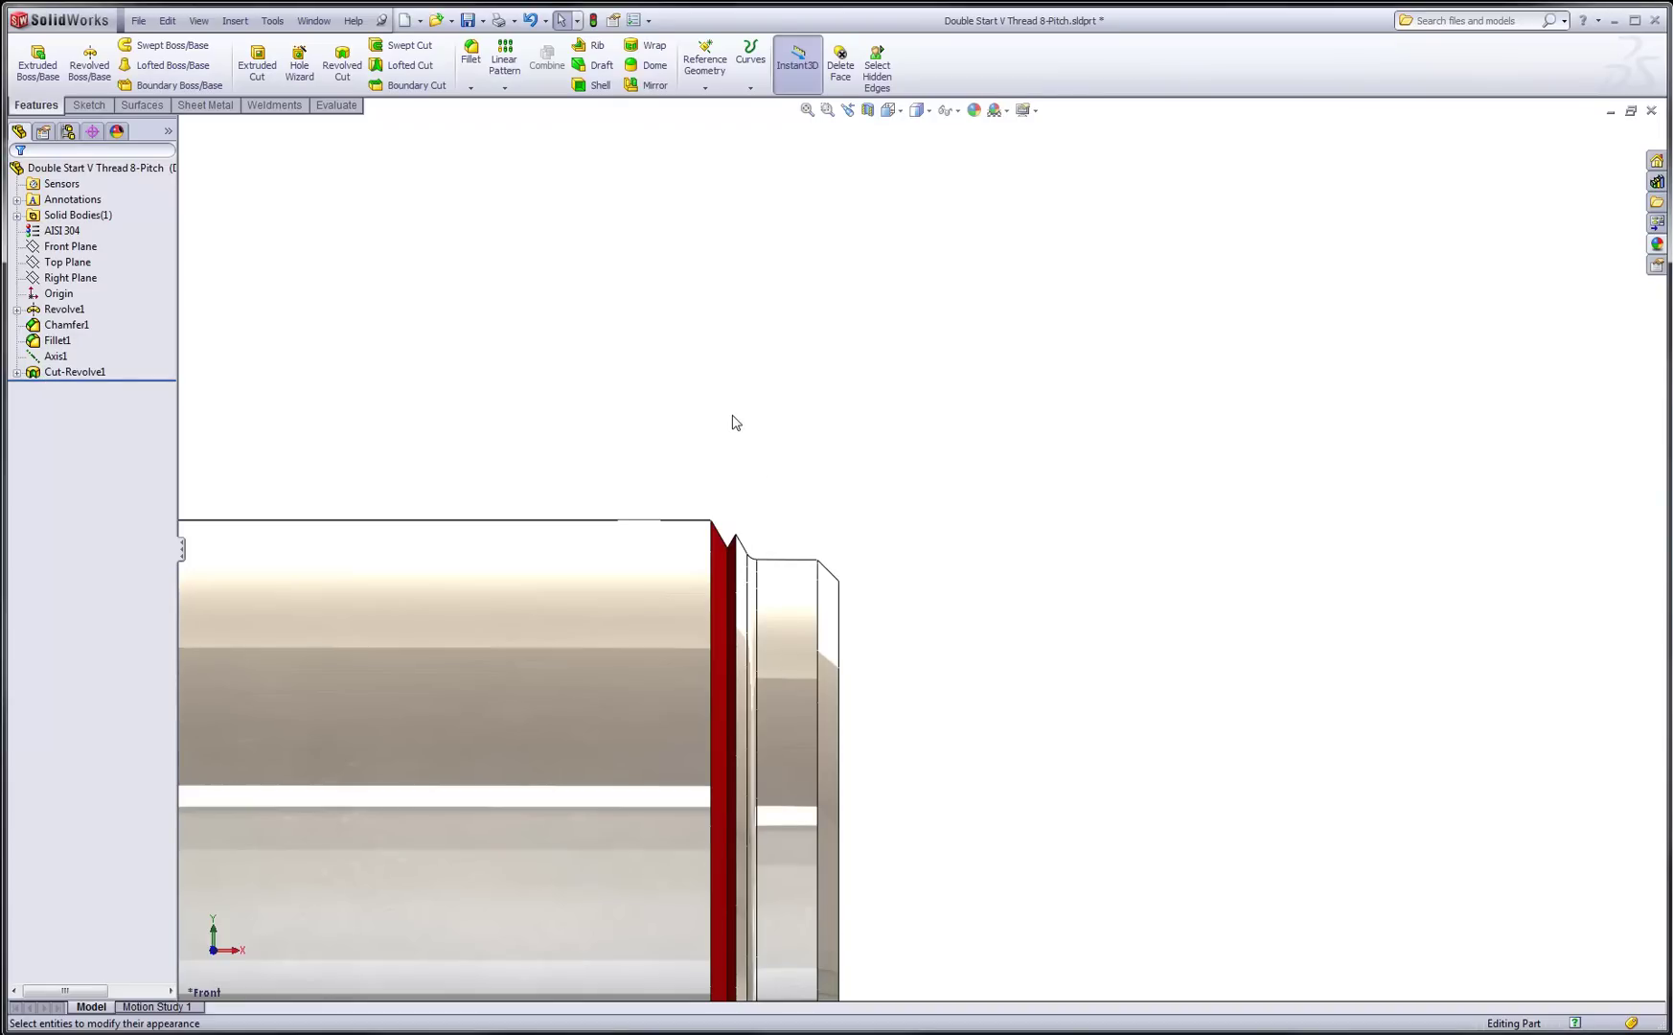
key("f")
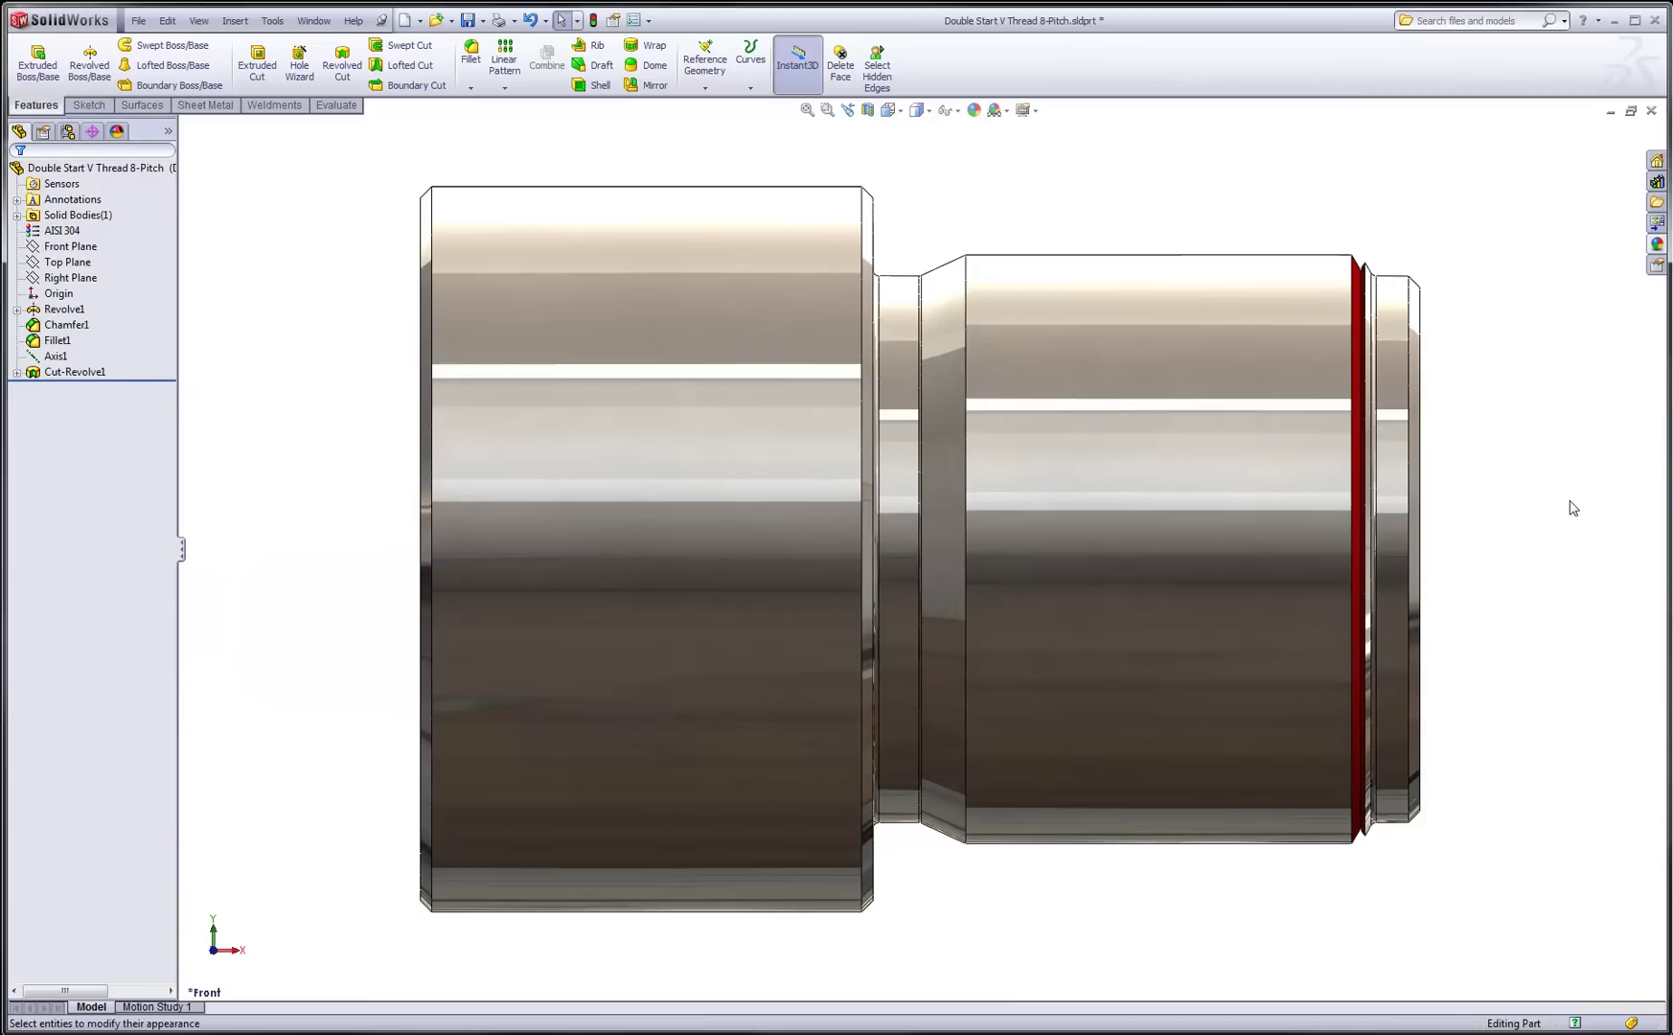
Pattern the Cut-Revolve1 groove along Axis1, reversed to run leftward, previewing 35 instances at 0.100in
left_click(508, 59)
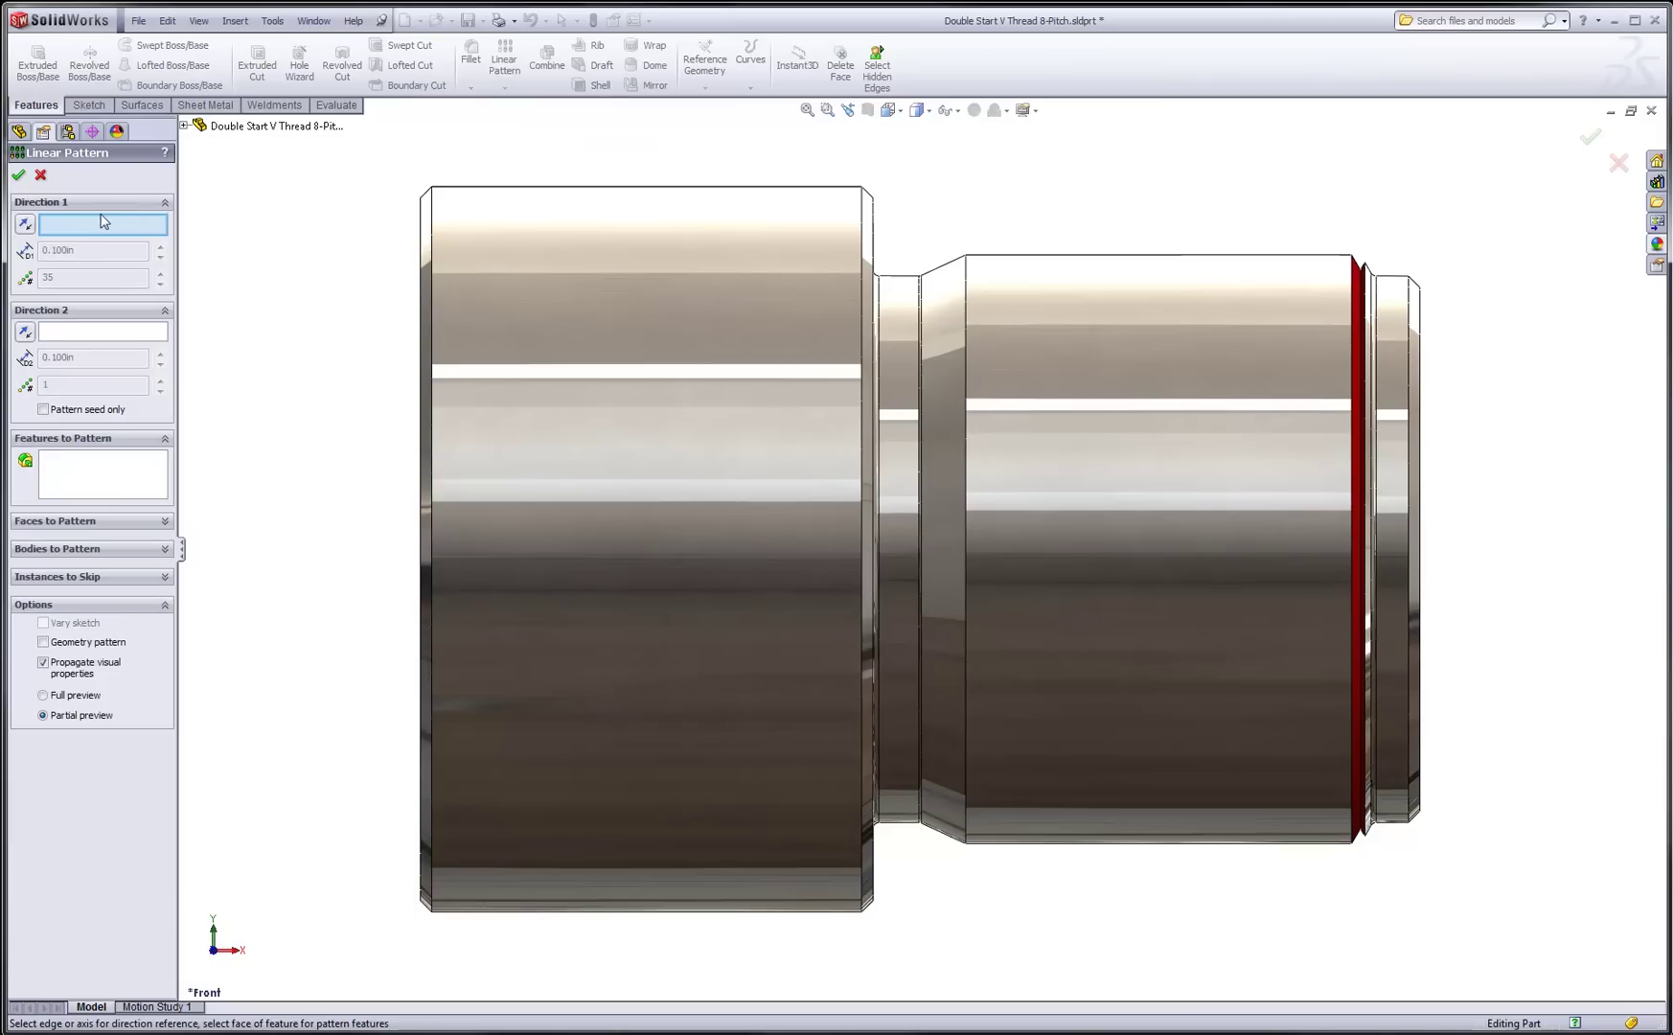
left_click(183, 126)
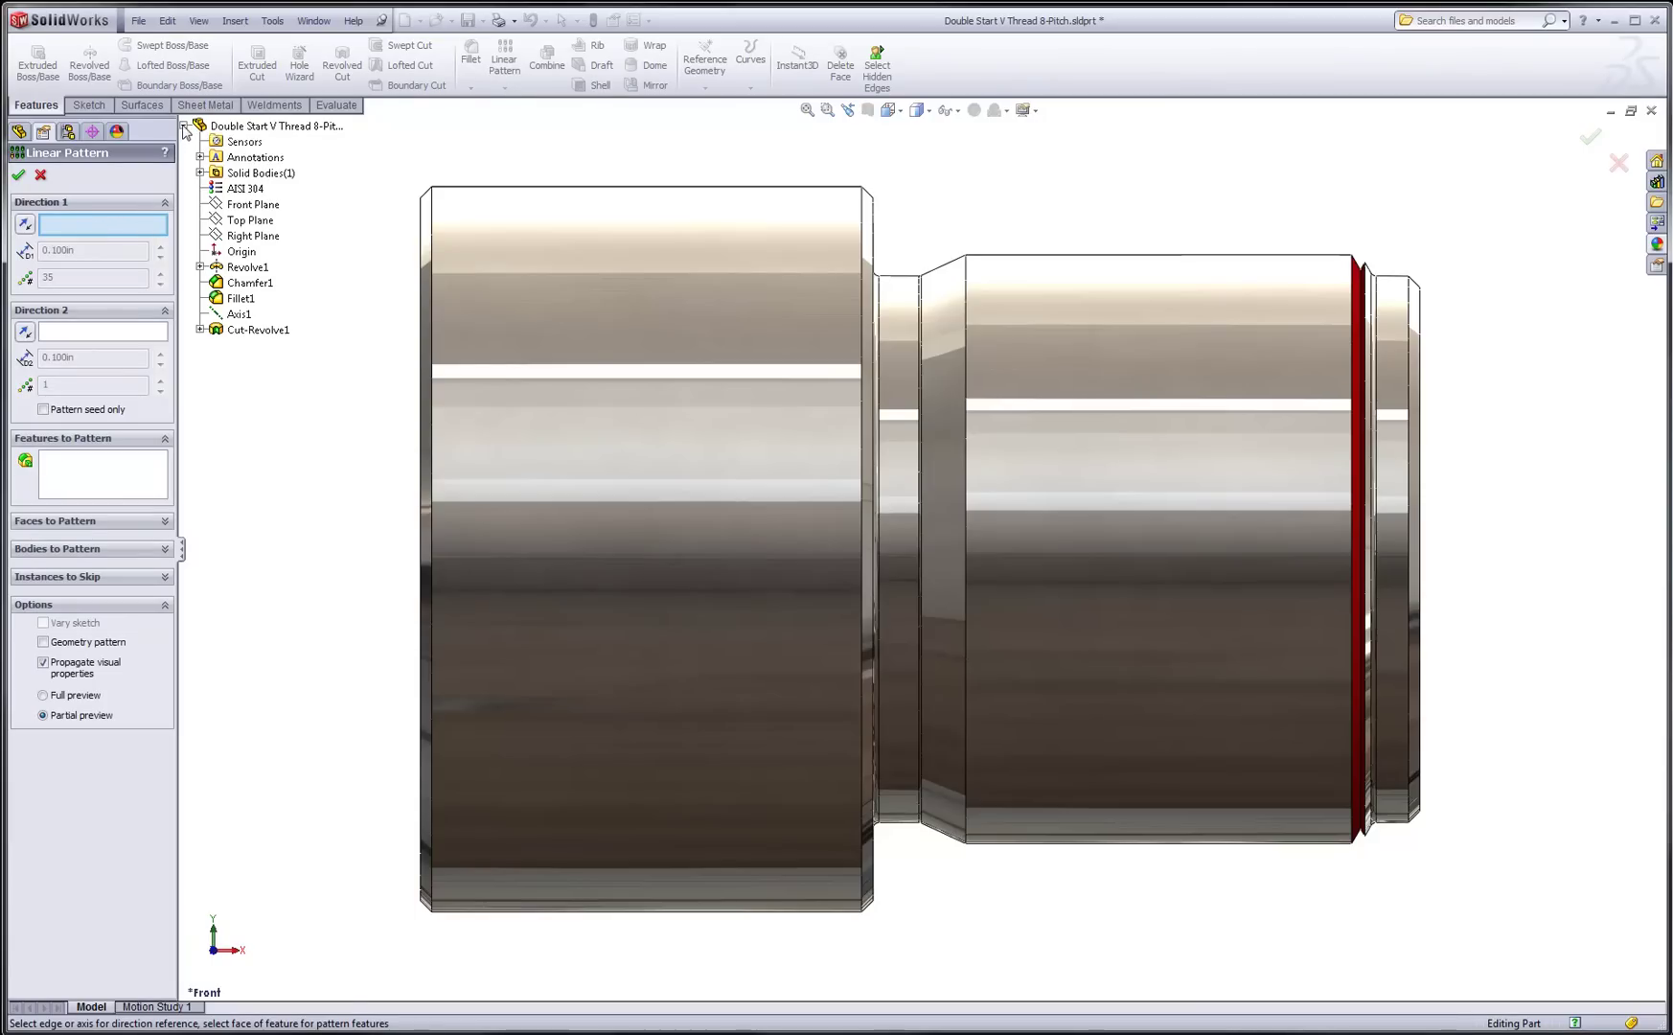
left_click(236, 314)
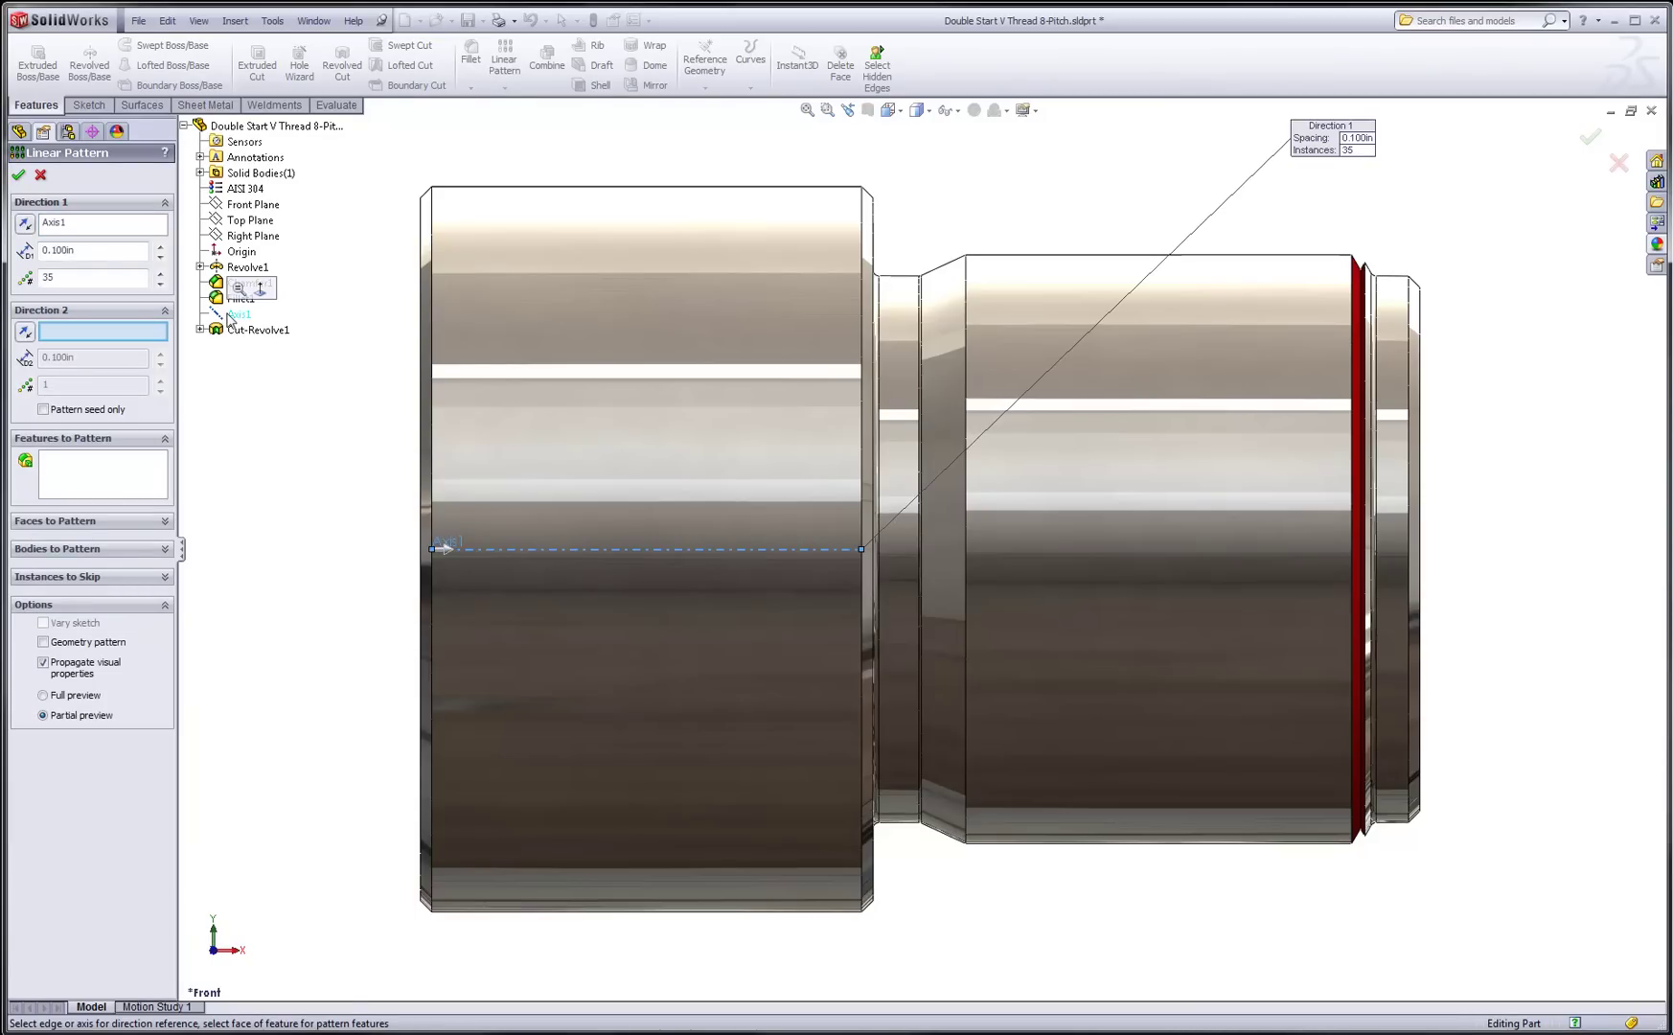
left_click(108, 473)
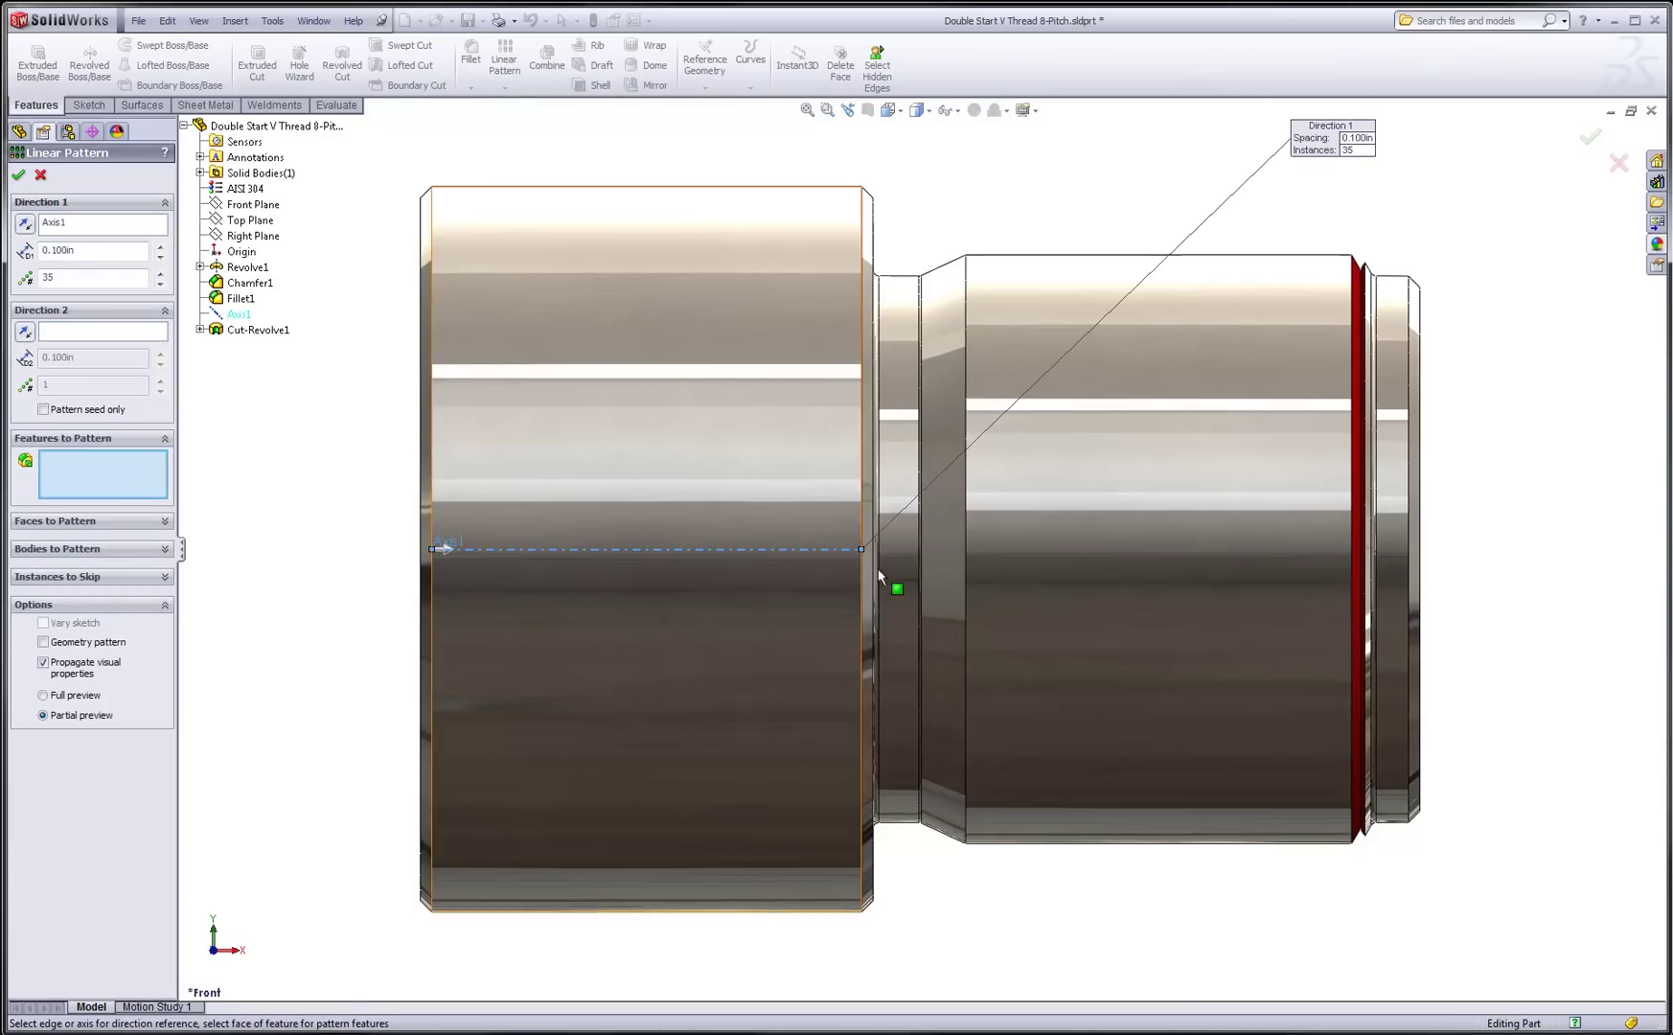
scroll(1265, 433, "down", 5)
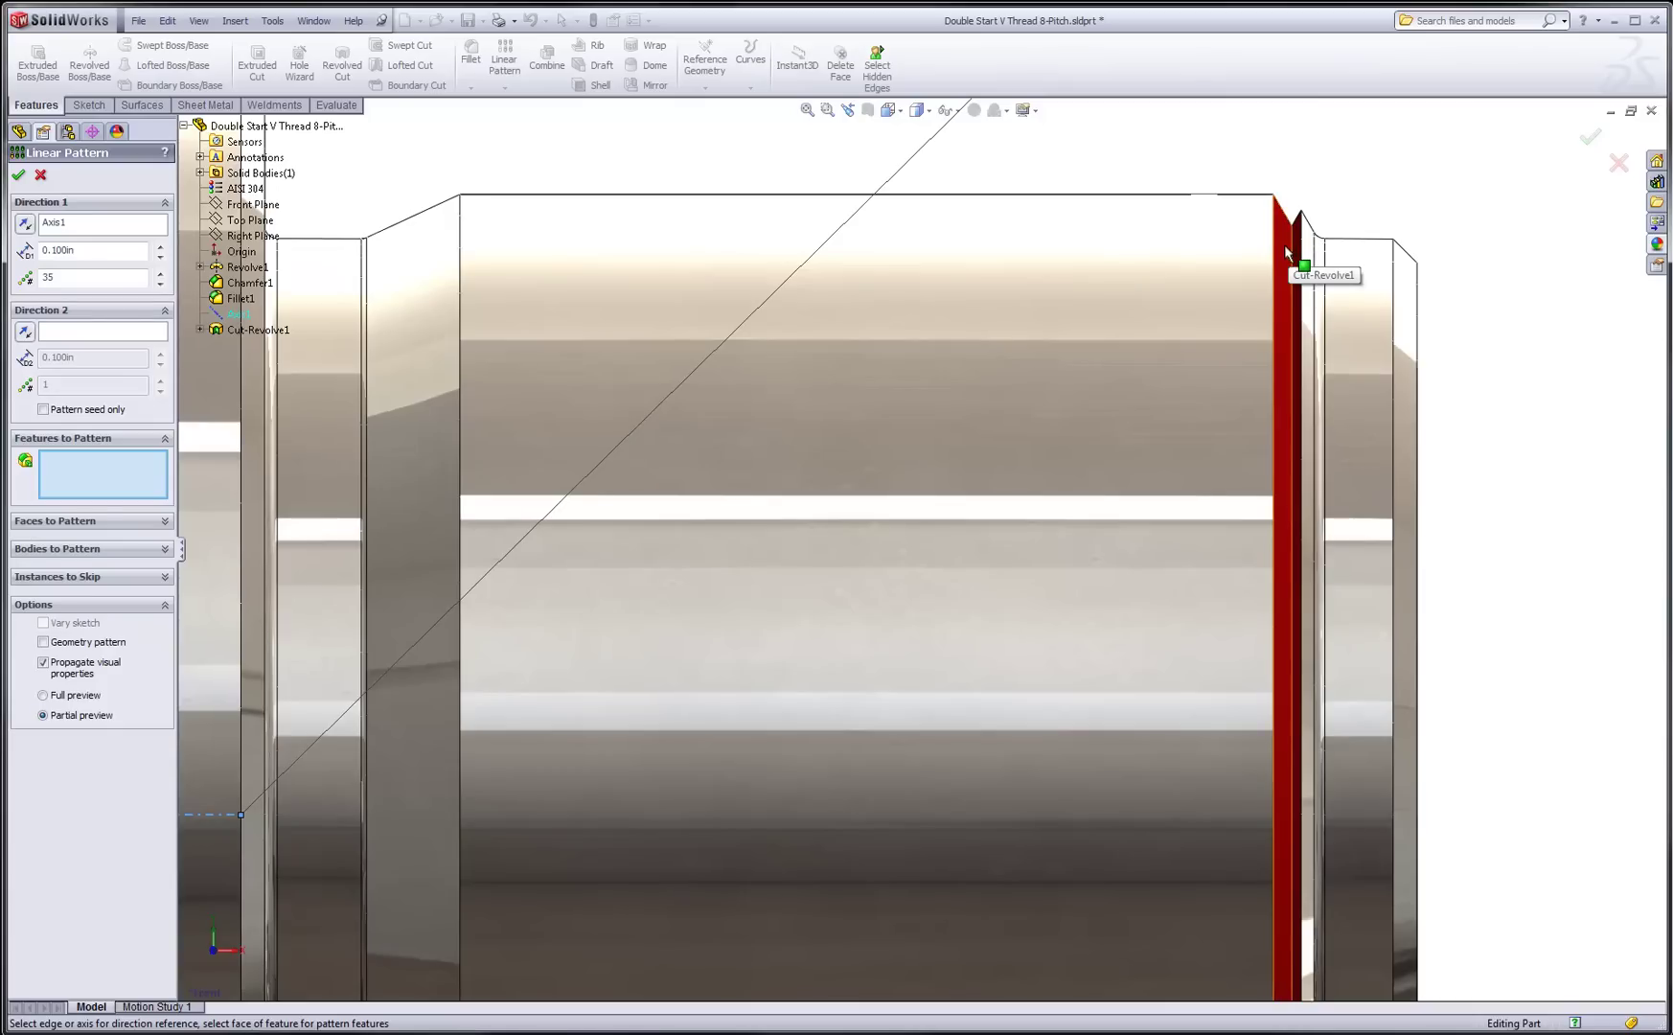
left_click(1285, 246)
key("f")
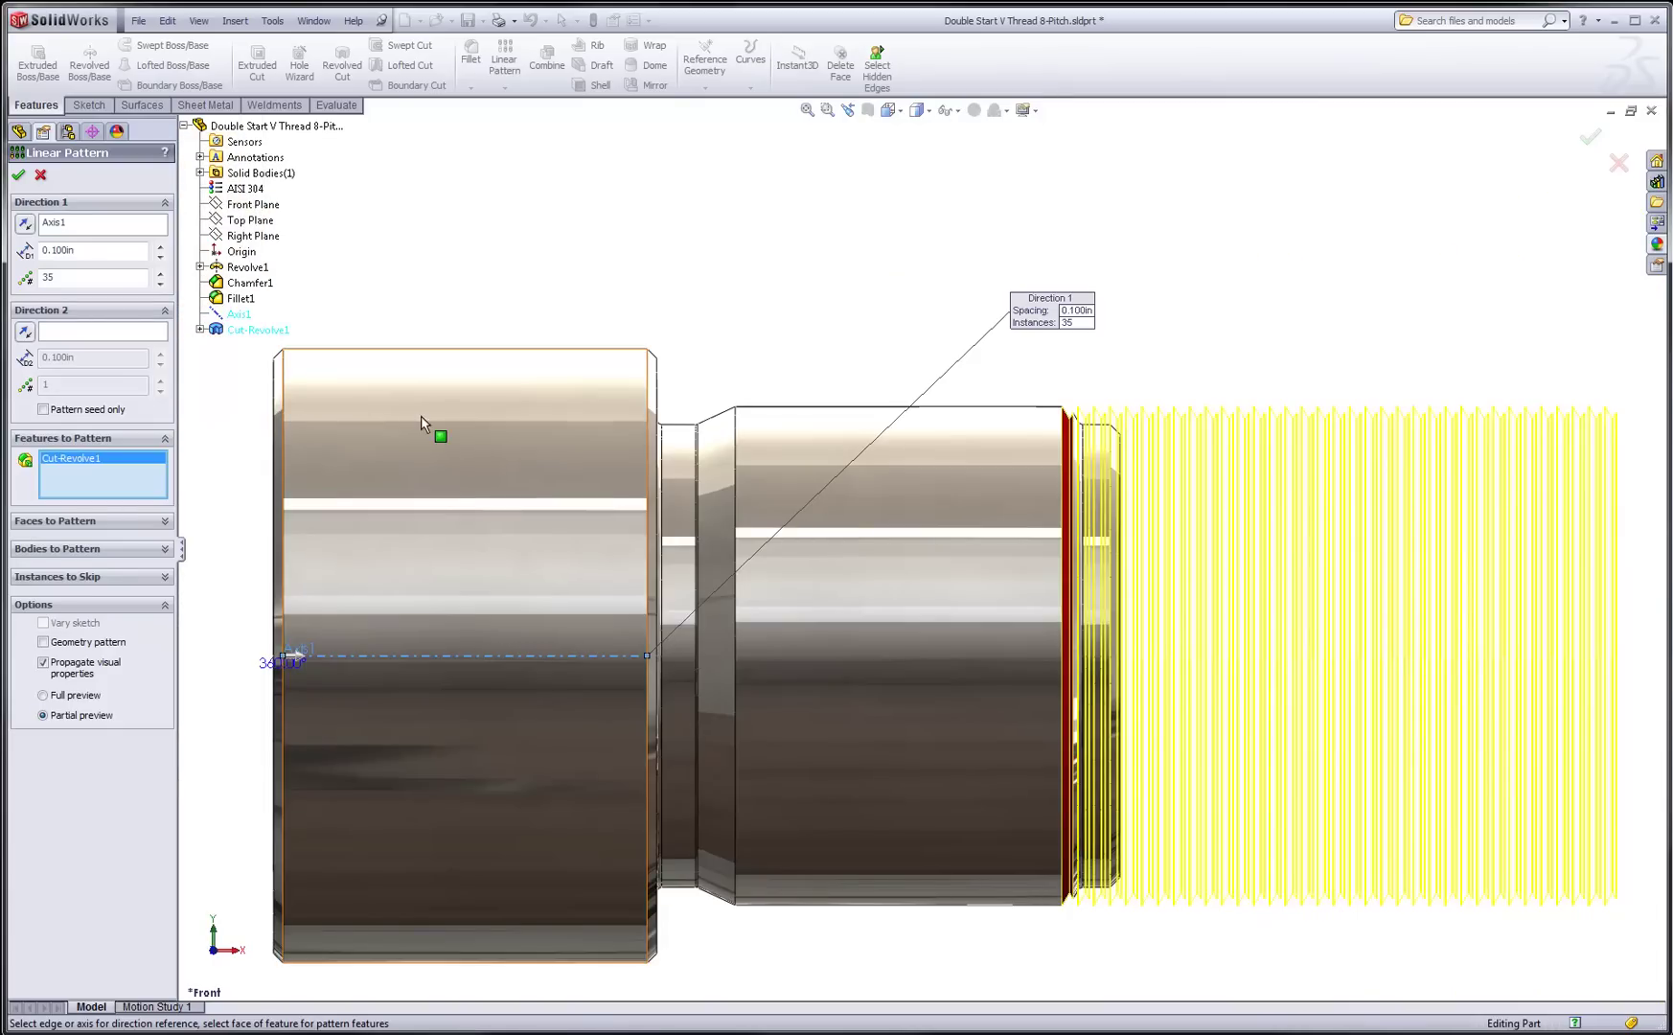
left_click(26, 224)
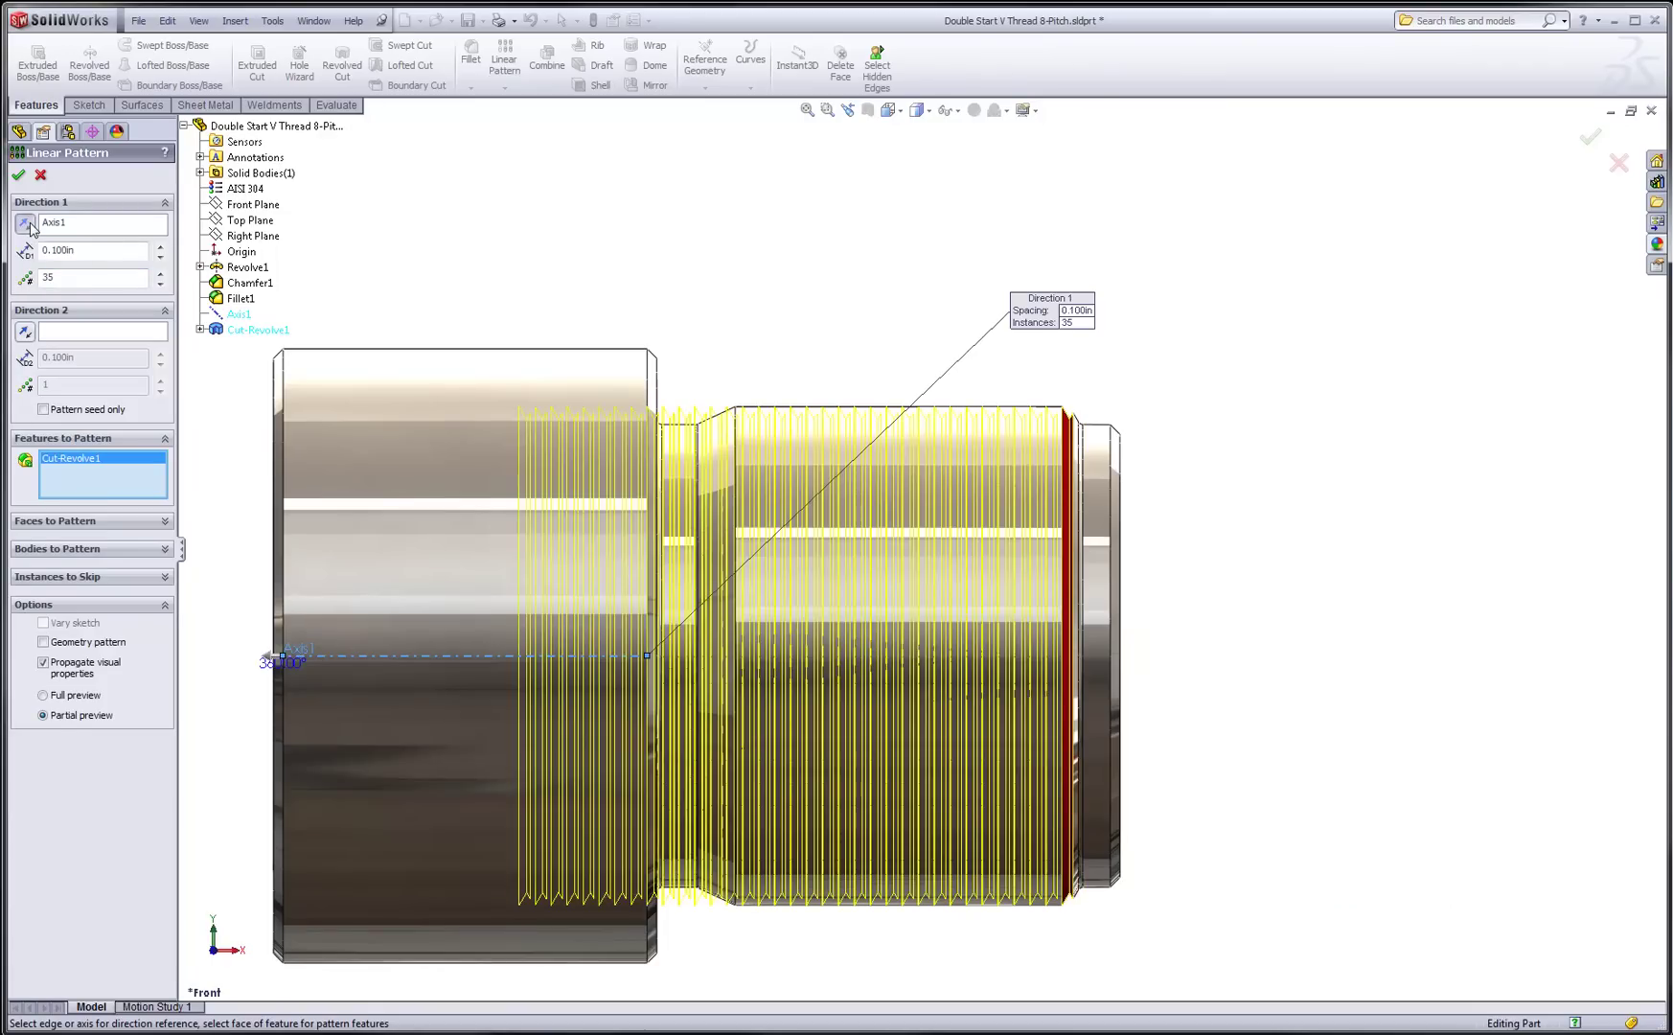
Set the pattern spacing to 1/8 (0.125in) and reduce the instance count to 19
double_click(79, 253)
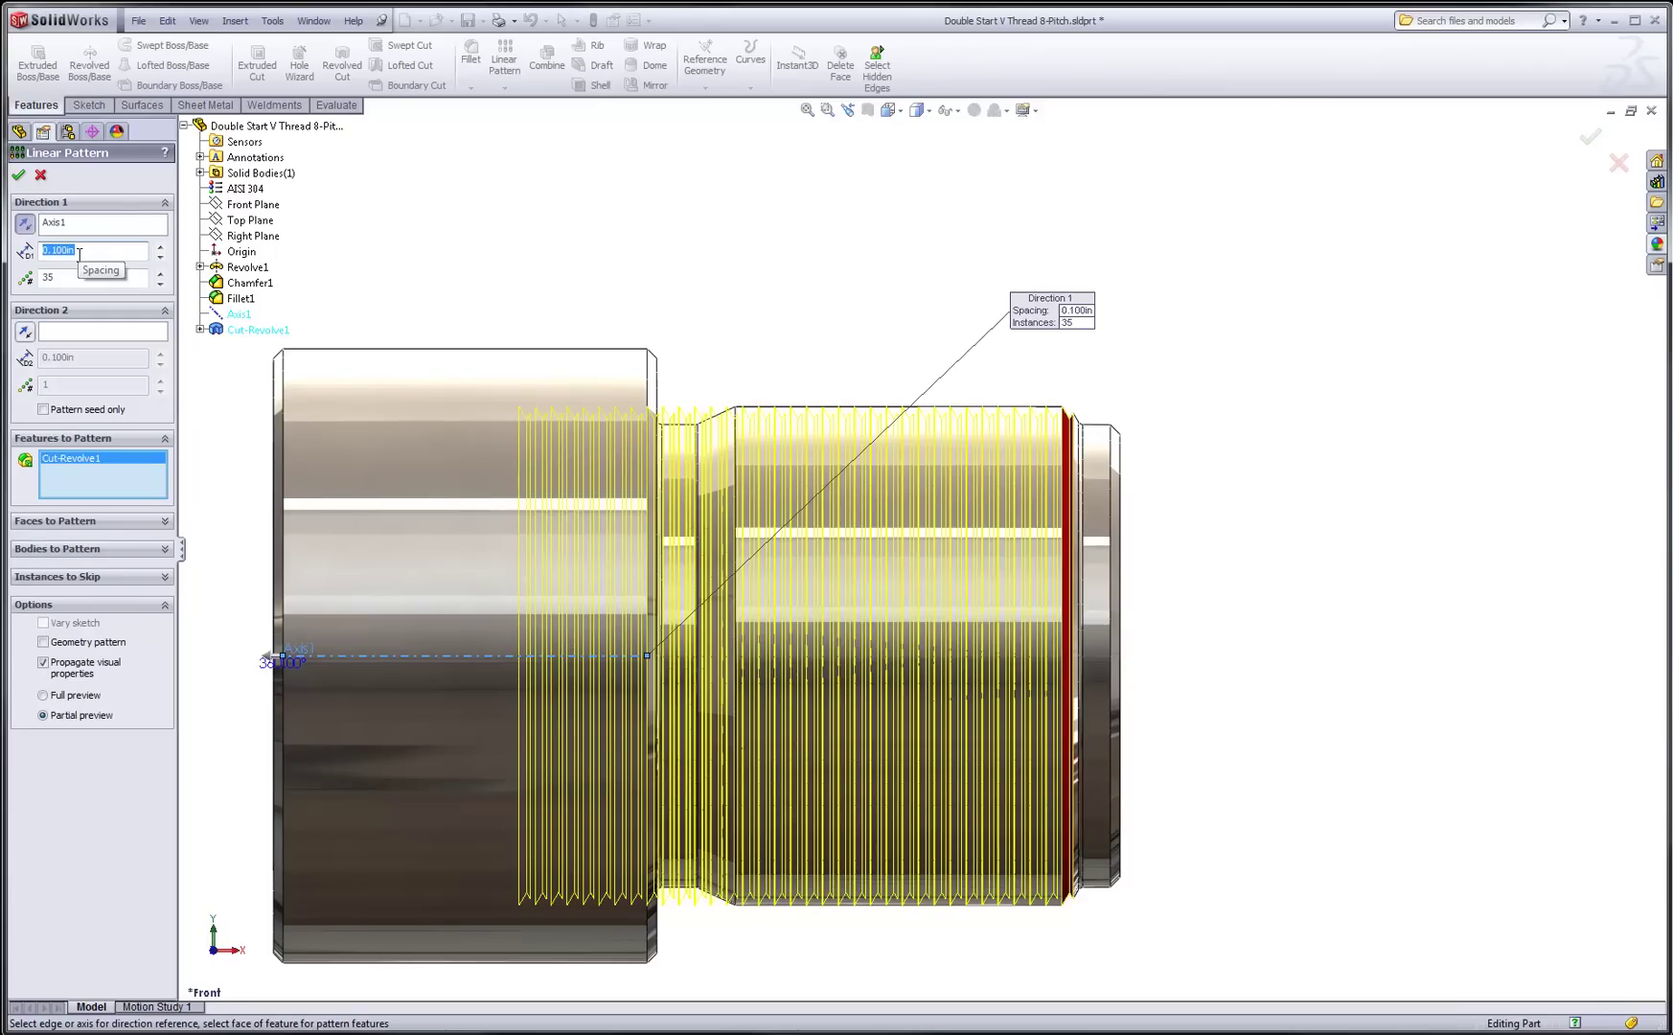
type("1/8")
key("Tab")
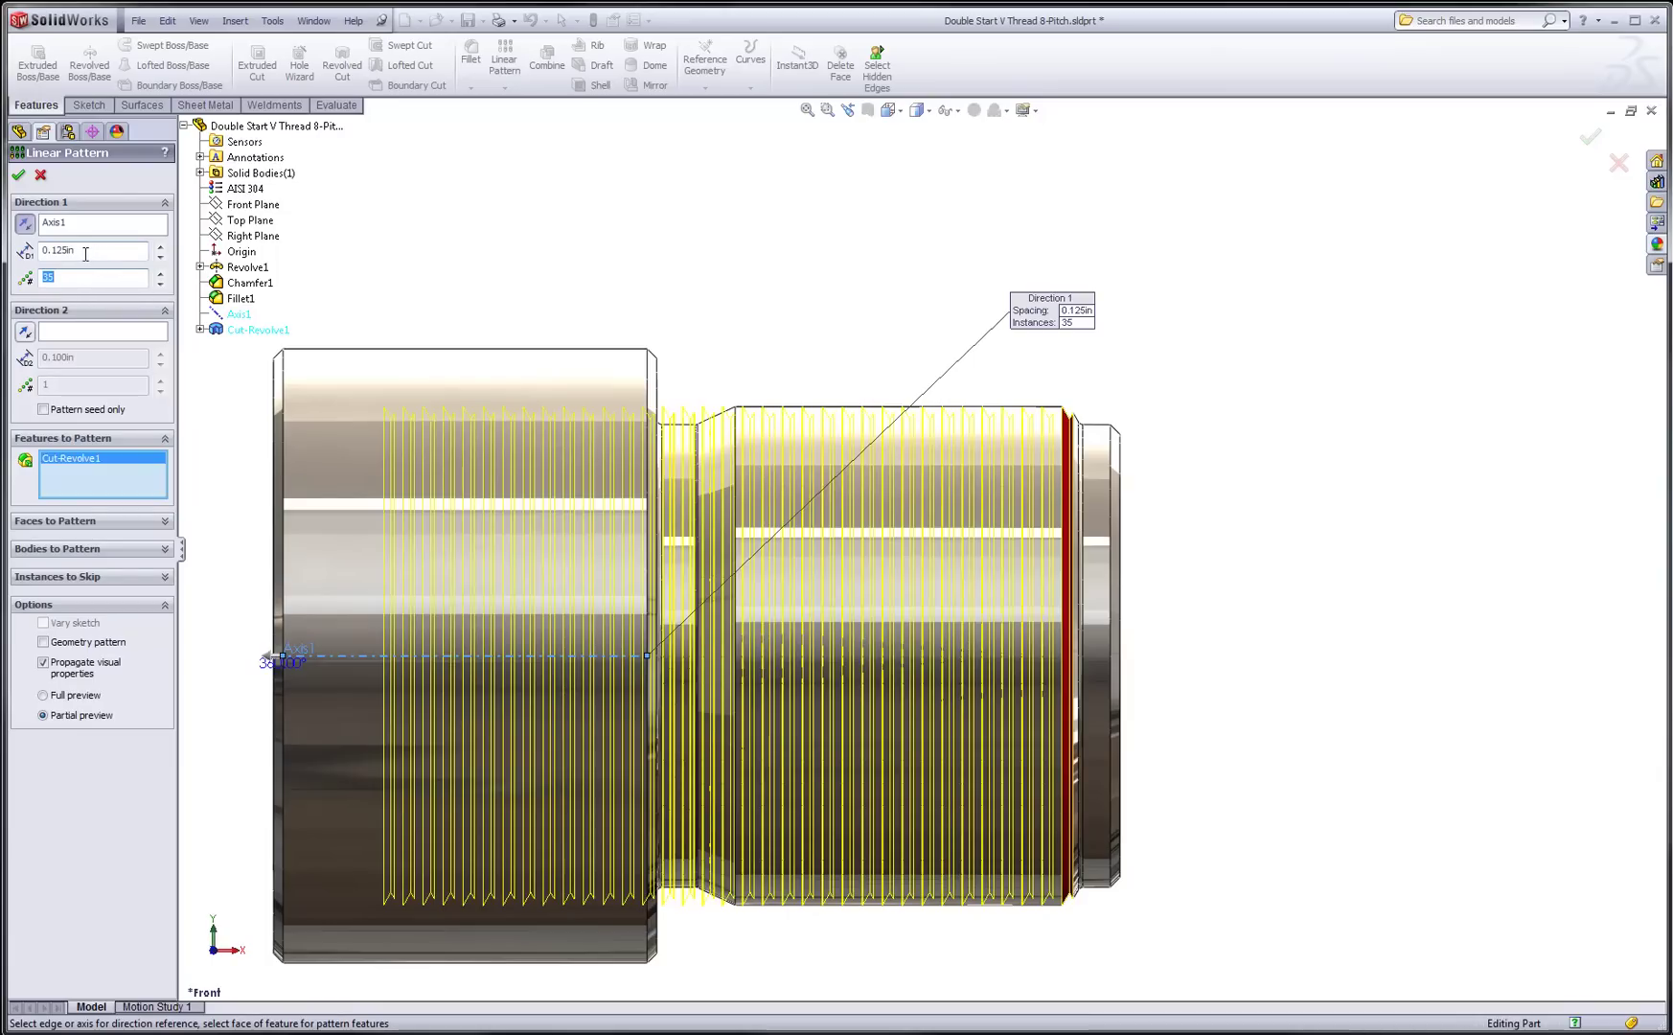
left_click(161, 283)
left_click(161, 284)
left_click(161, 284)
left_click(161, 284)
left_click(161, 283)
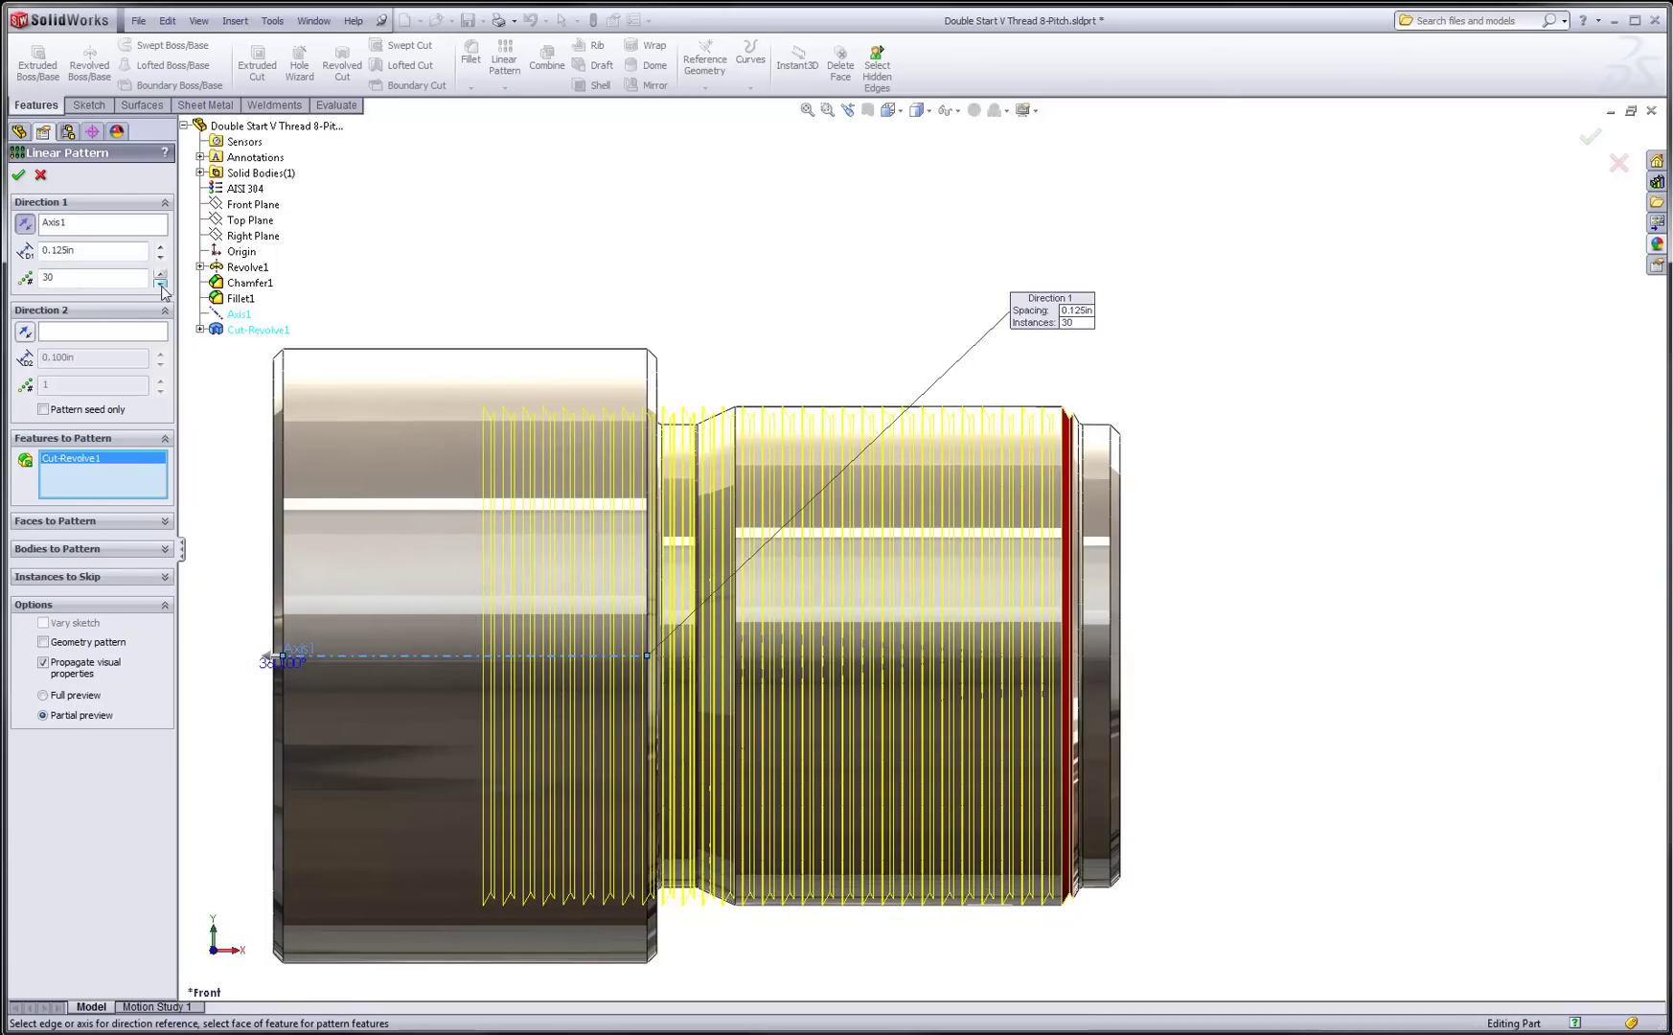
left_click(161, 284)
double_click(161, 284)
triple_click(161, 284)
triple_click(161, 283)
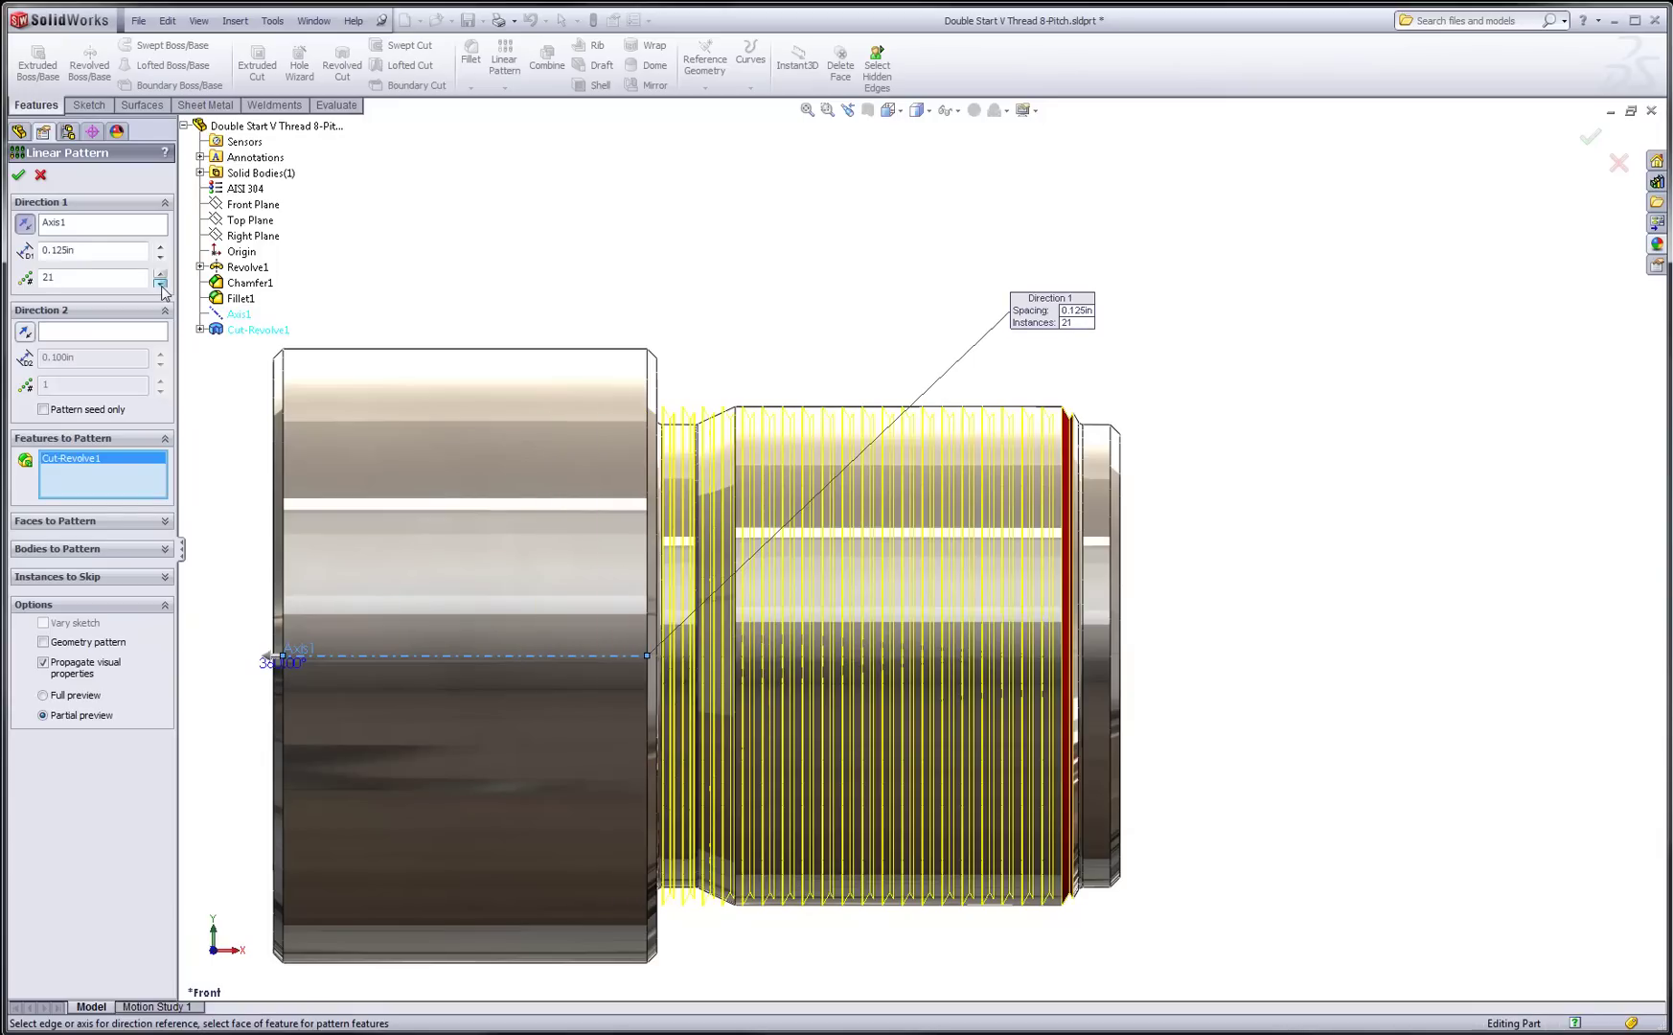
double_click(161, 284)
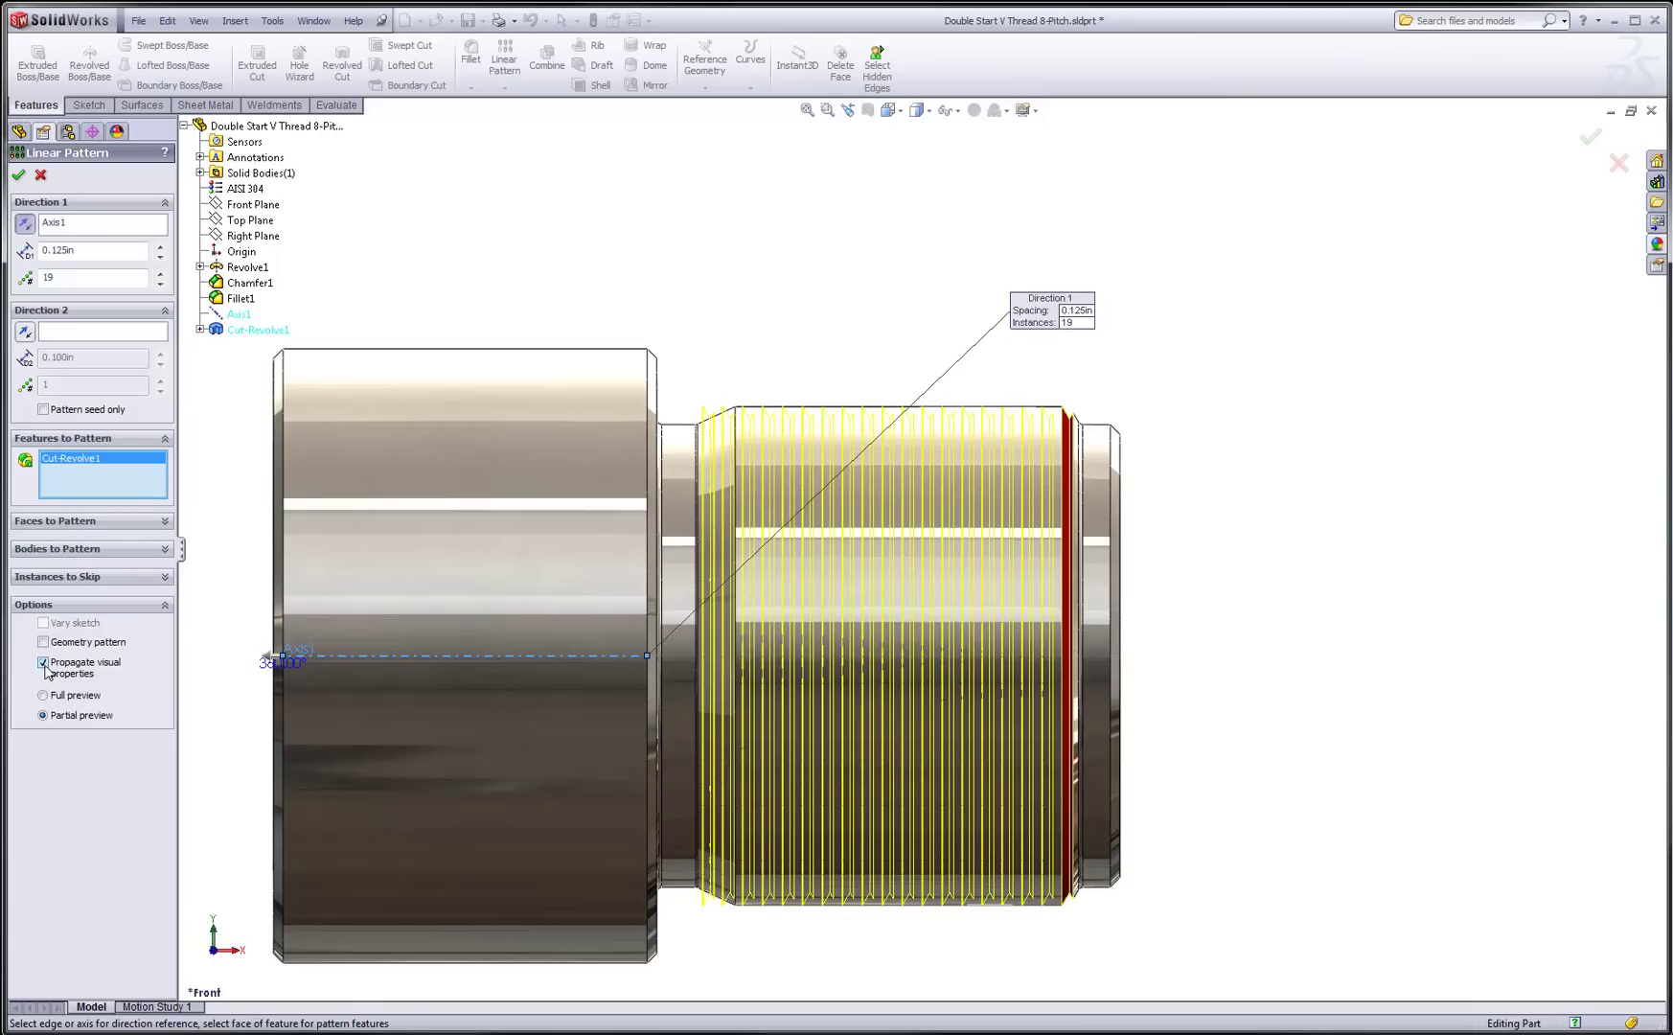
Confirm LPattern1 and orbit the model to inspect the 19 red thread grooves
left_click(19, 175)
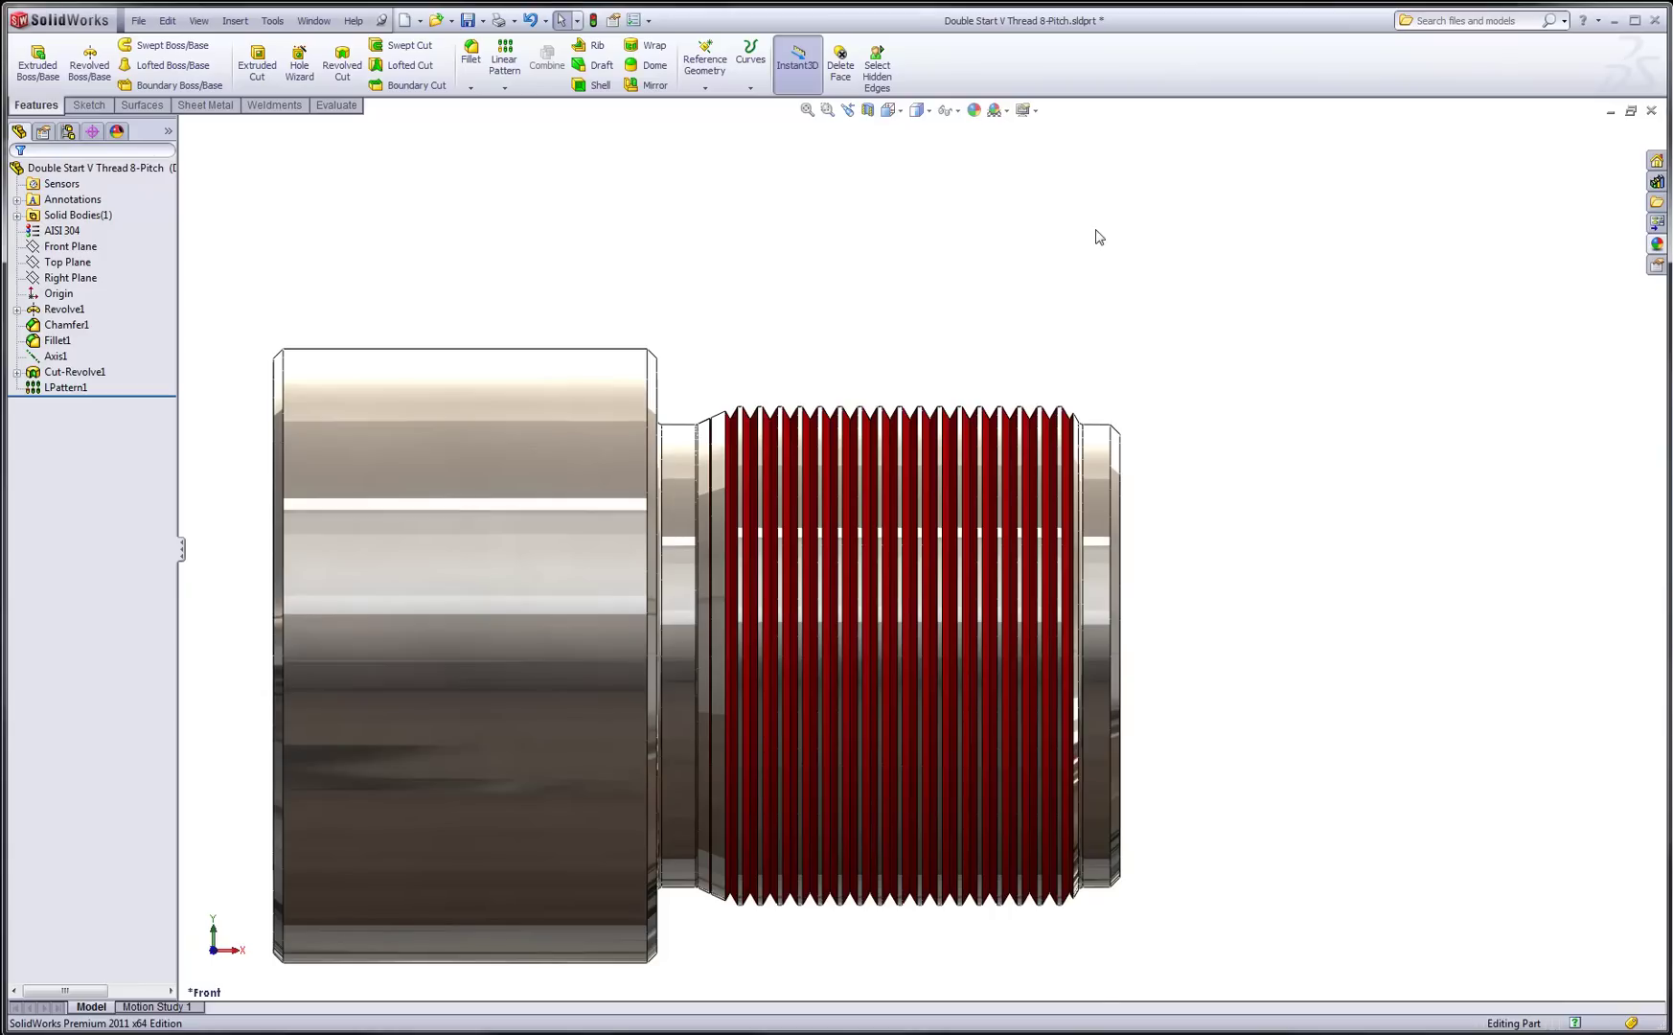
scroll(1150, 316, "up", 2)
middle_click_drag(1270, 337, 1284, 338)
right_click_drag(1284, 338, 1334, 396)
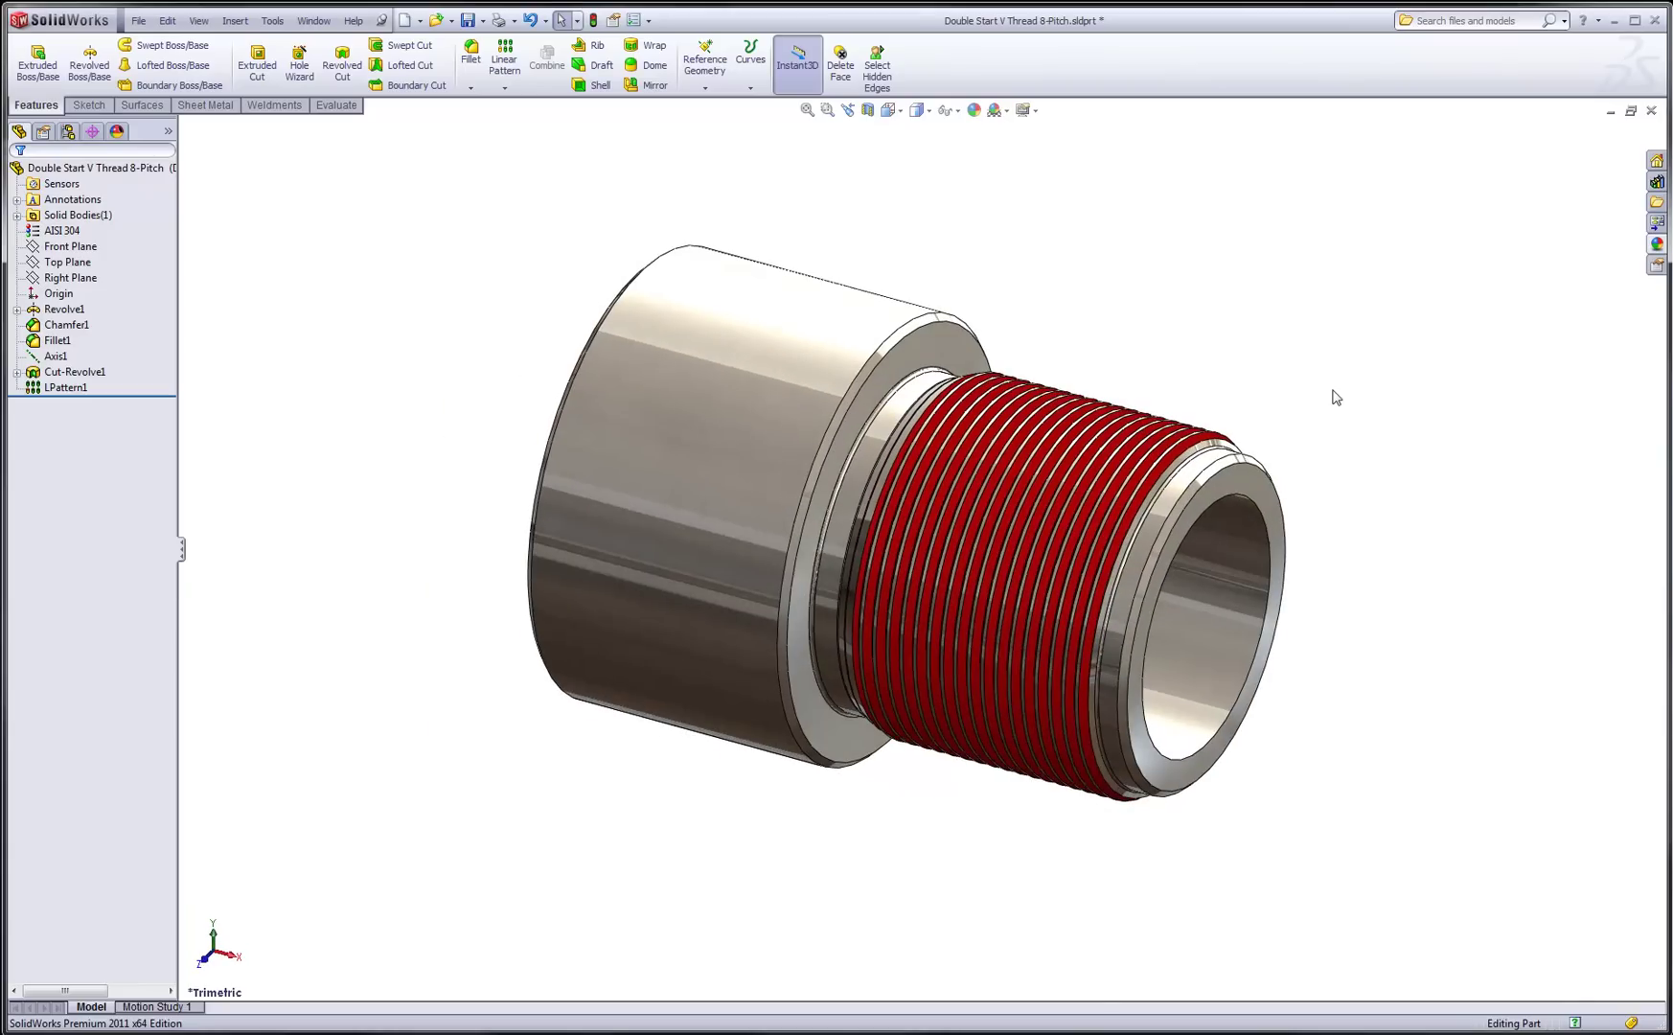